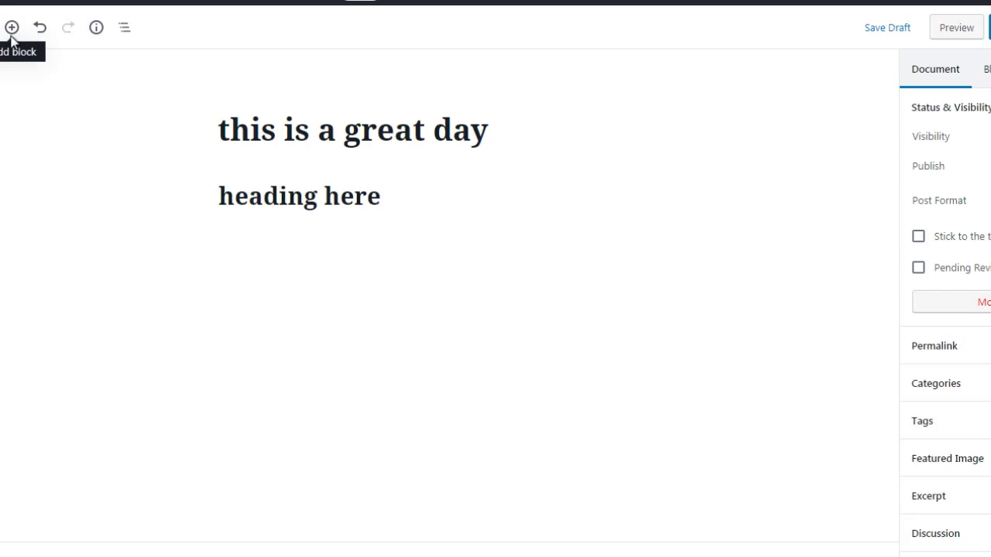
Browse the block library's Most Used and Common Blocks categories to review the available basic blocks.
click(11, 32)
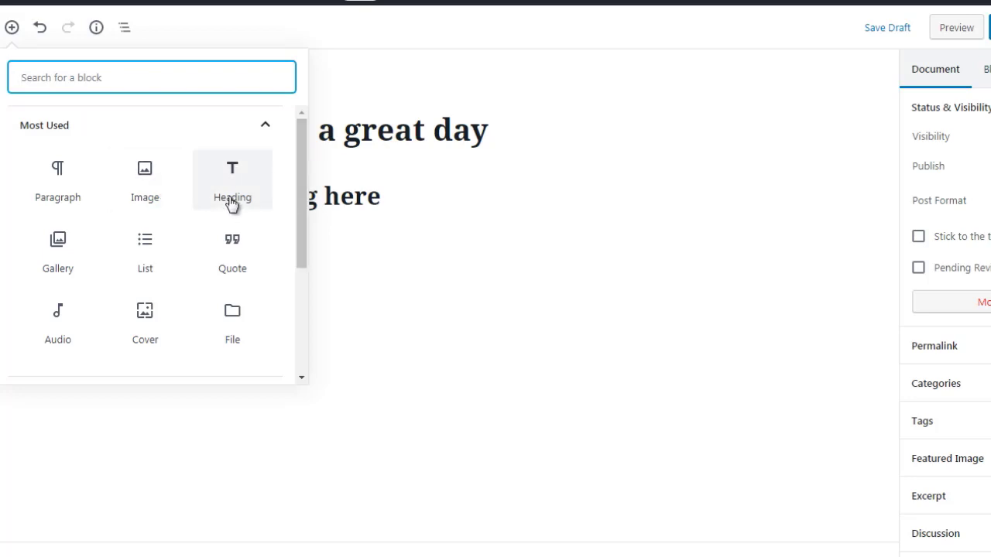
drag(297, 184, 301, 202)
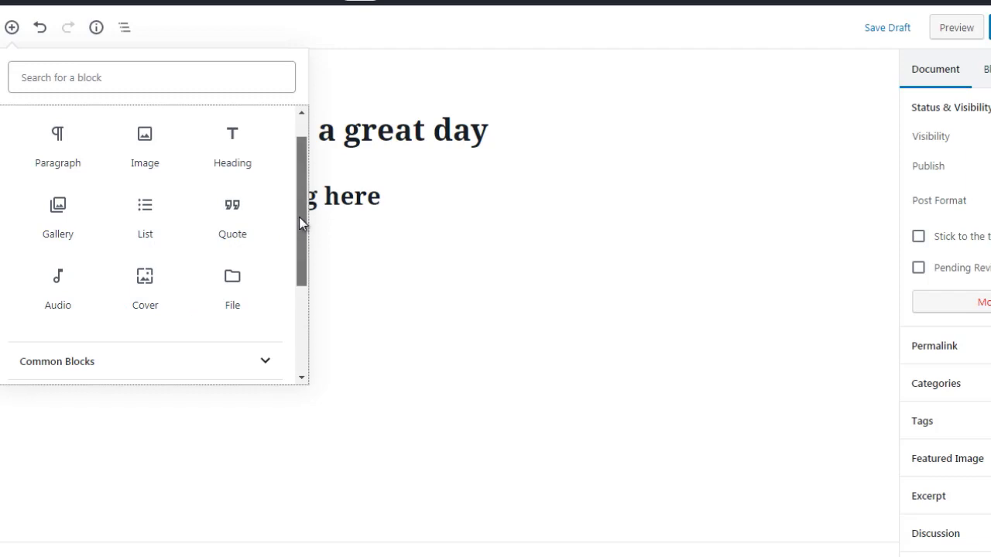
drag(299, 217, 299, 191)
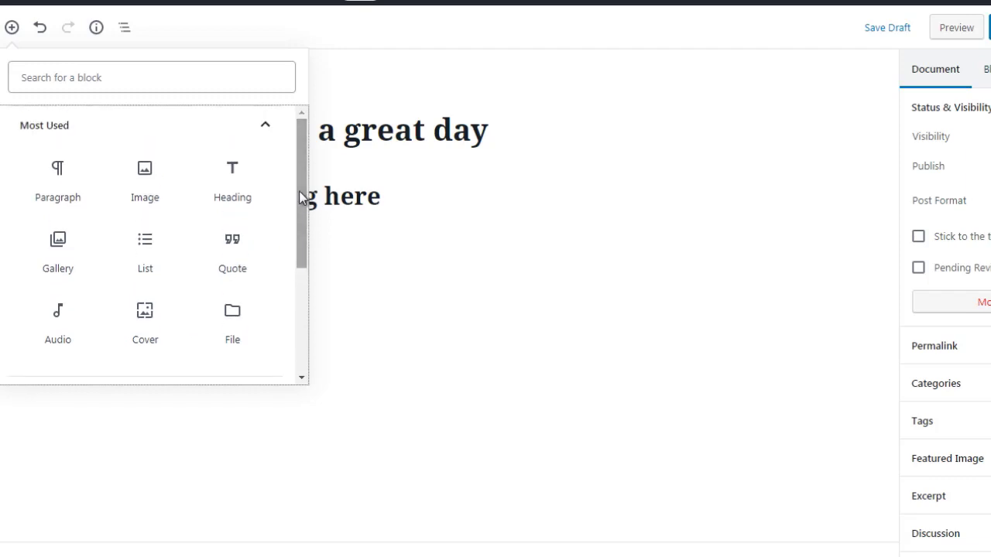
scroll(305, 294, down, 3)
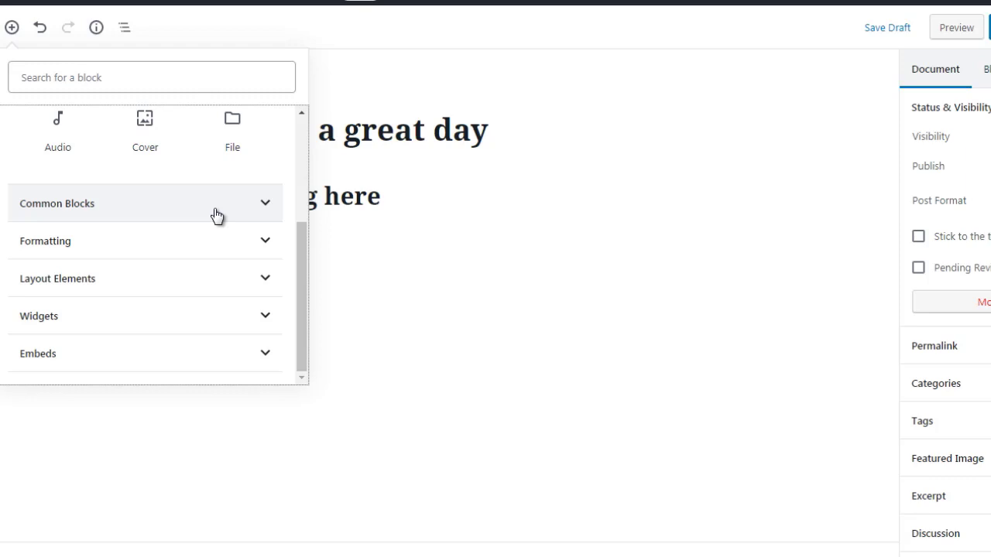
click(215, 214)
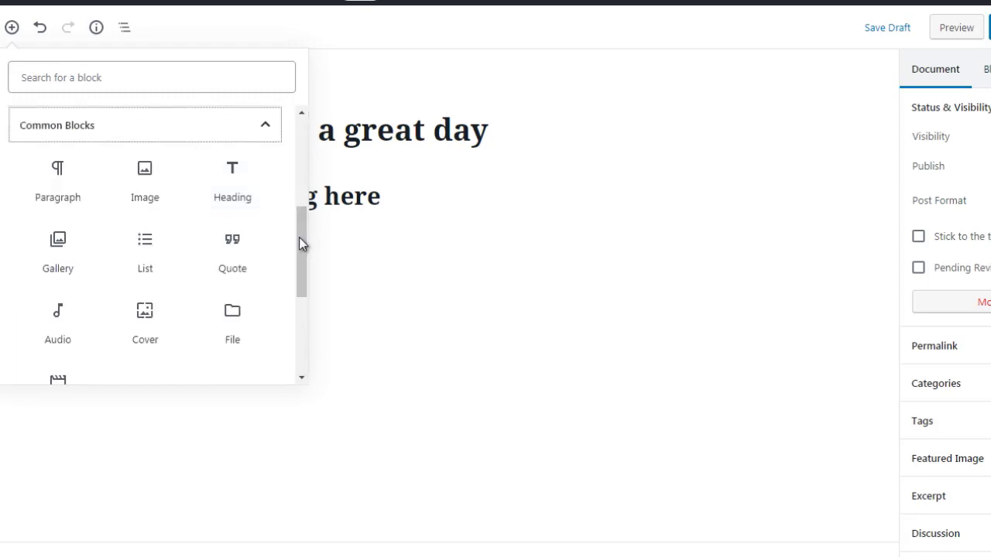
scroll(298, 248, down, 1)
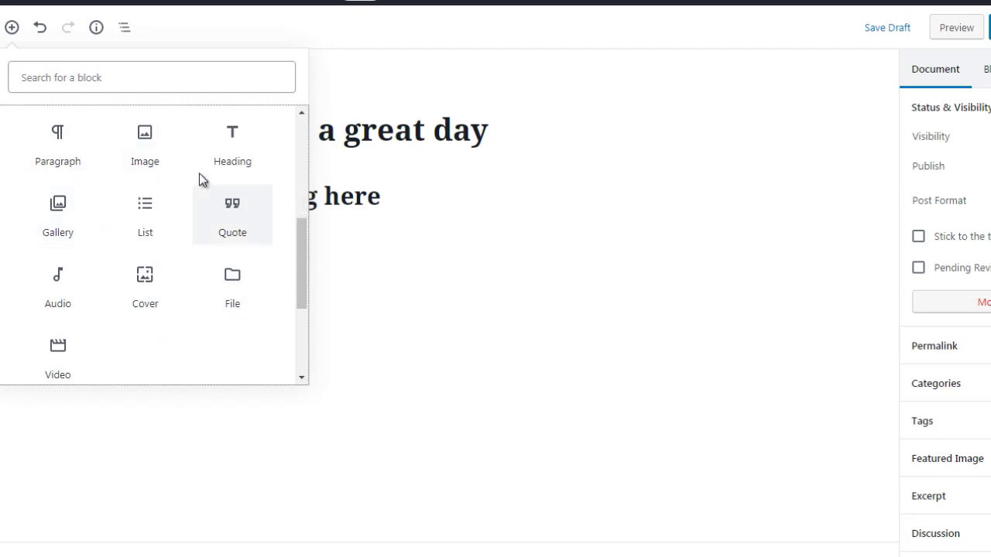
scroll(301, 240, up, 1)
drag(300, 232, 297, 255)
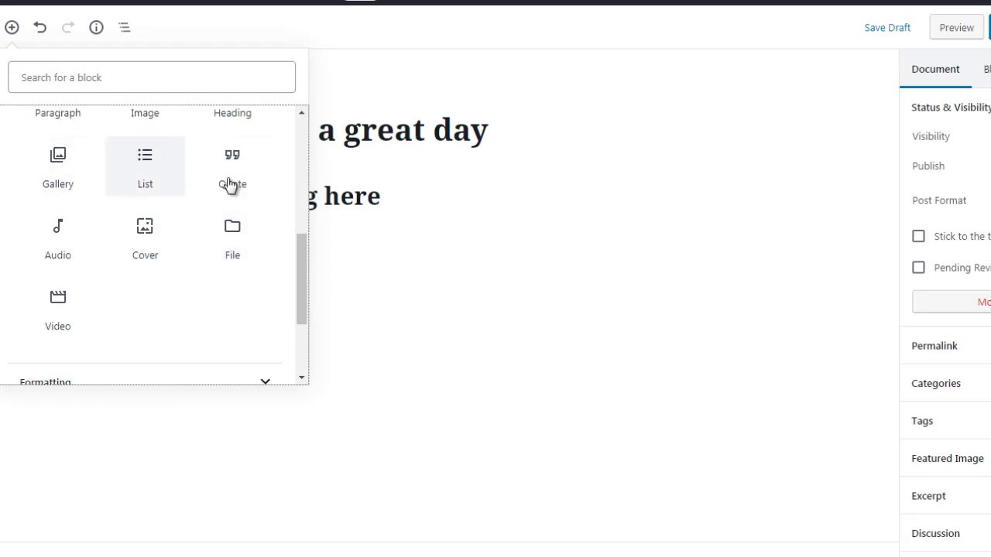
drag(301, 282, 302, 323)
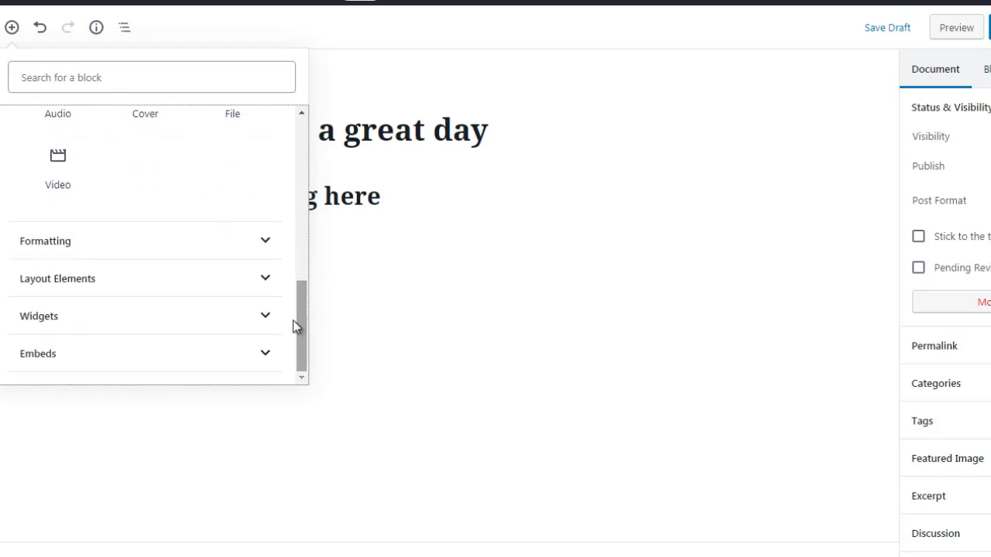
Examine the blocks offered in the Formatting, Layout Elements and Widgets categories.
click(241, 252)
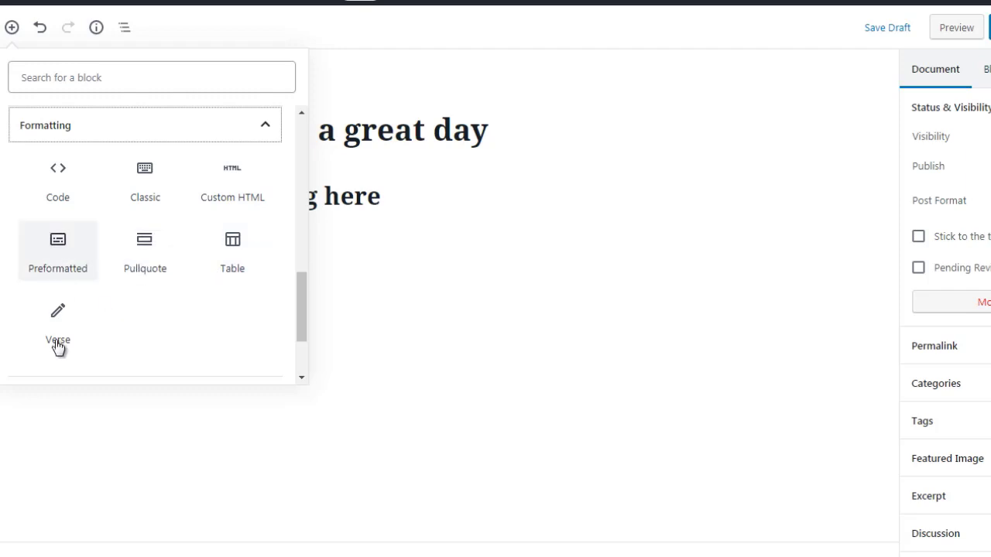
drag(303, 320, 303, 361)
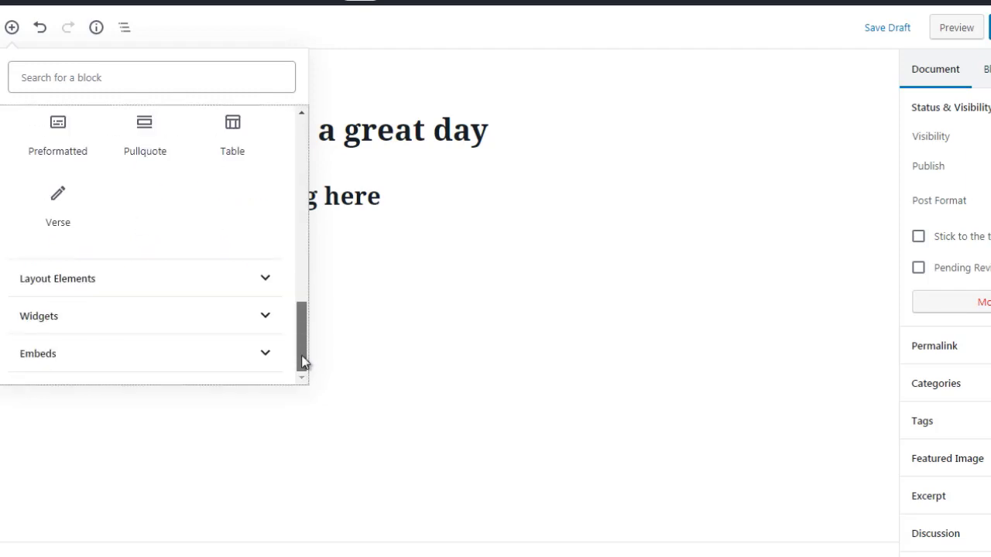
click(157, 283)
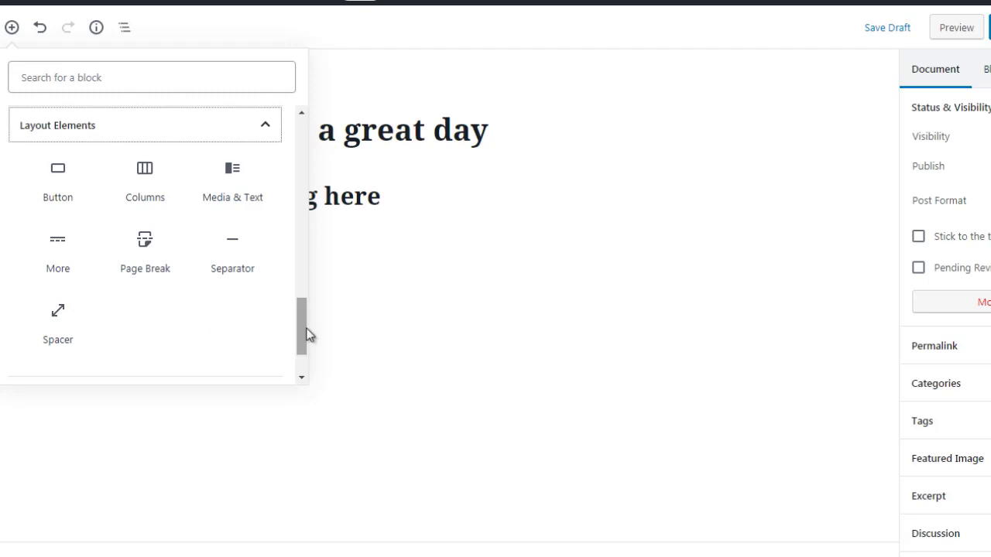
drag(301, 336, 302, 370)
click(206, 324)
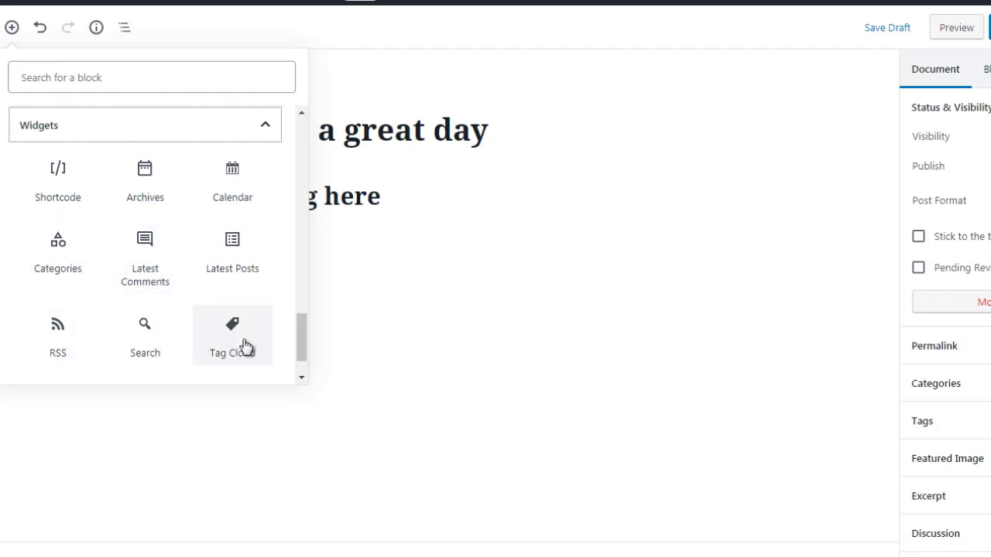
drag(302, 343, 305, 378)
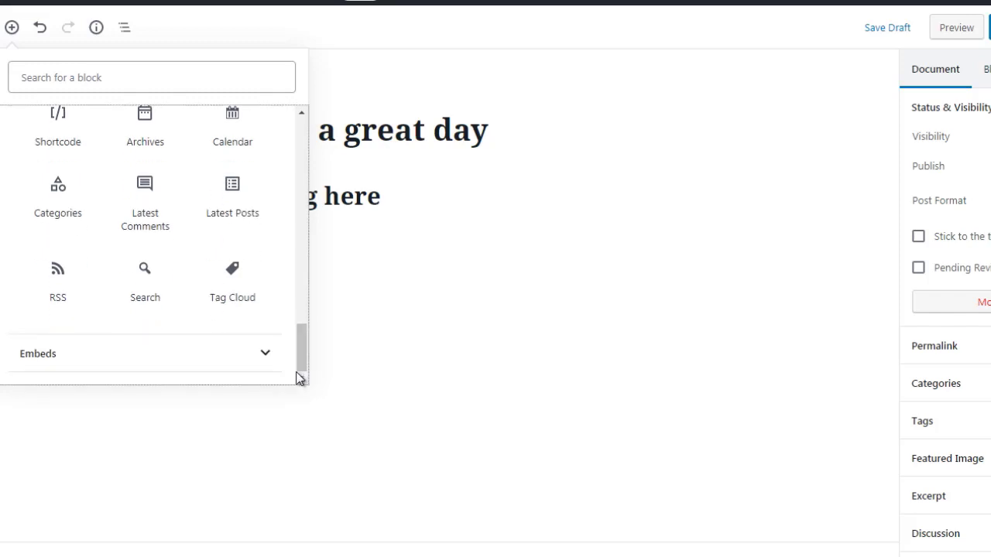
Review the services available in the Embeds category, and close the block library.
click(250, 358)
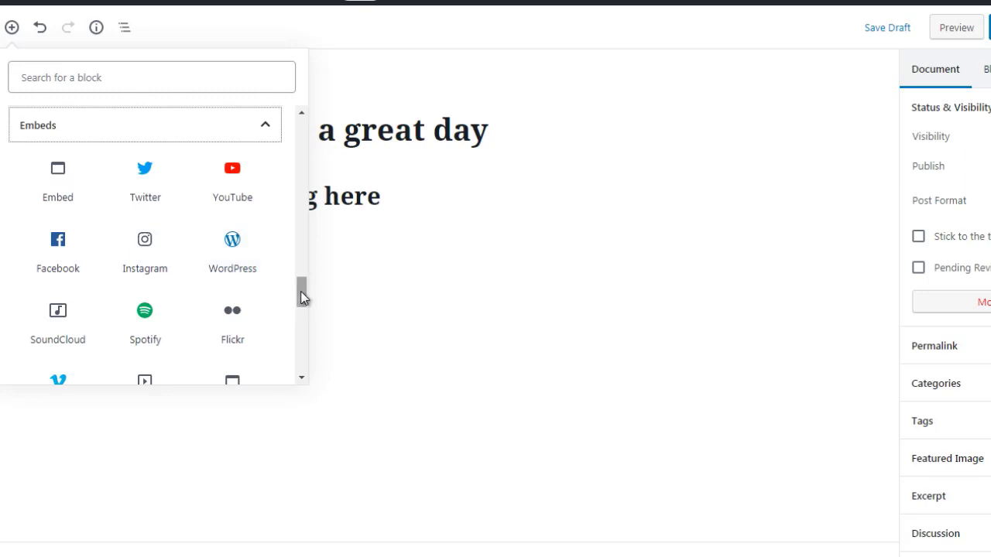
drag(302, 298, 295, 318)
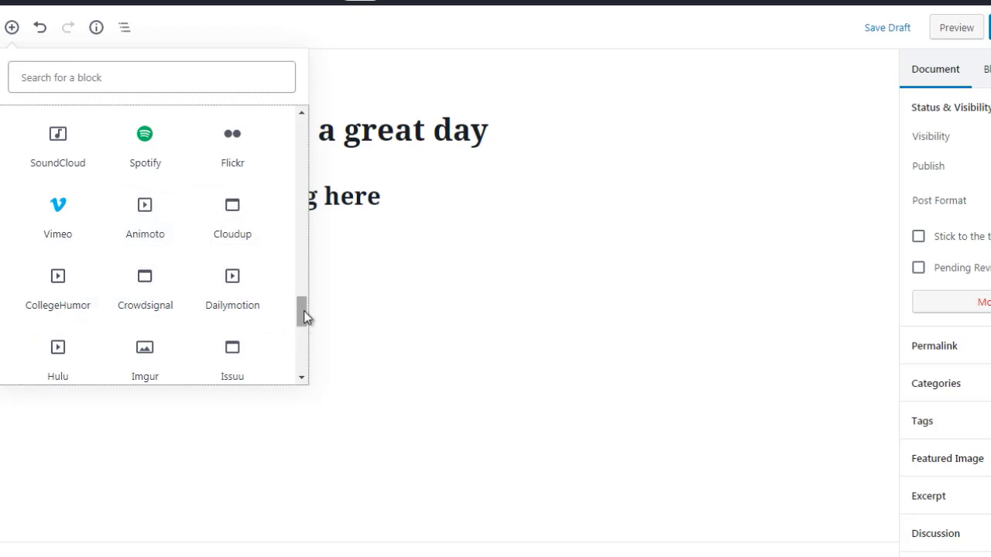
drag(303, 311, 303, 345)
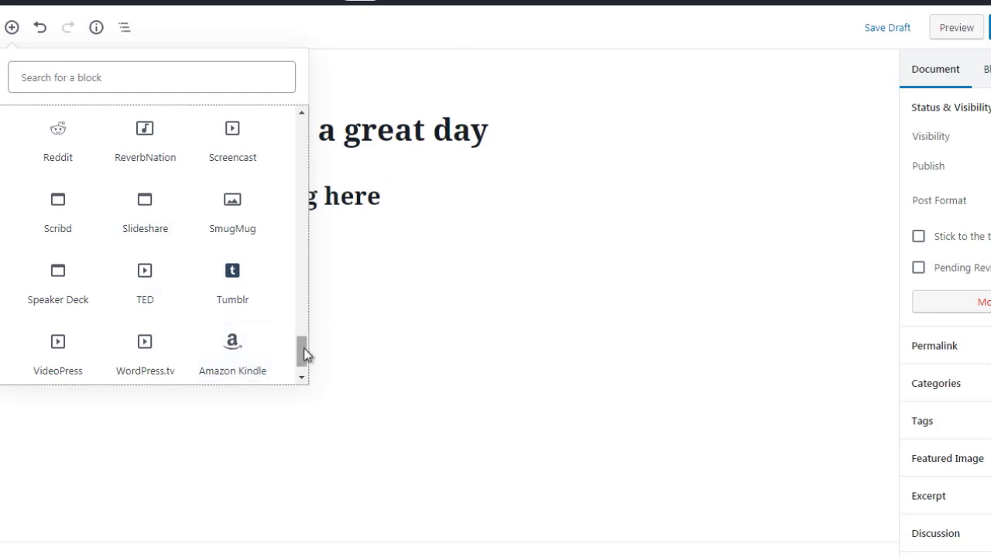
drag(301, 351, 318, 121)
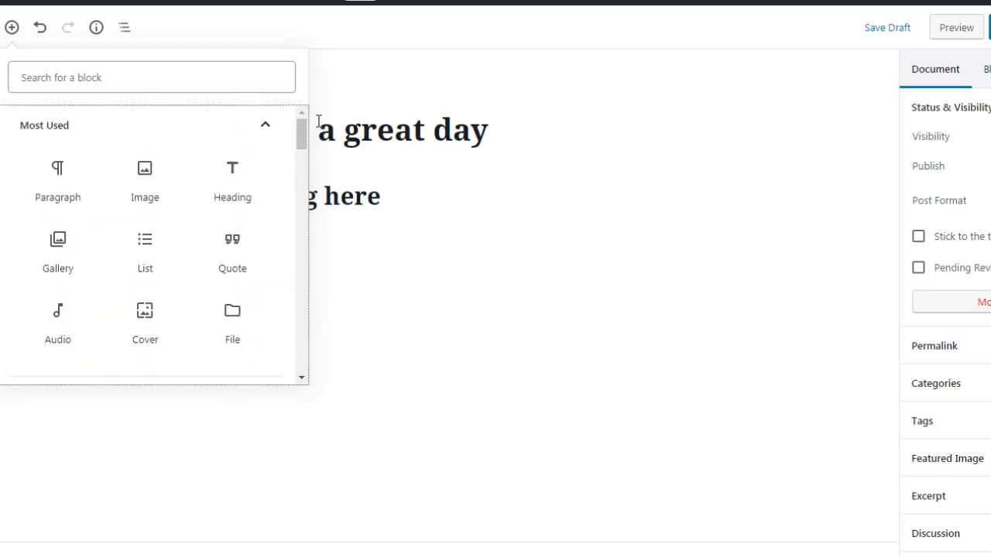
click(380, 84)
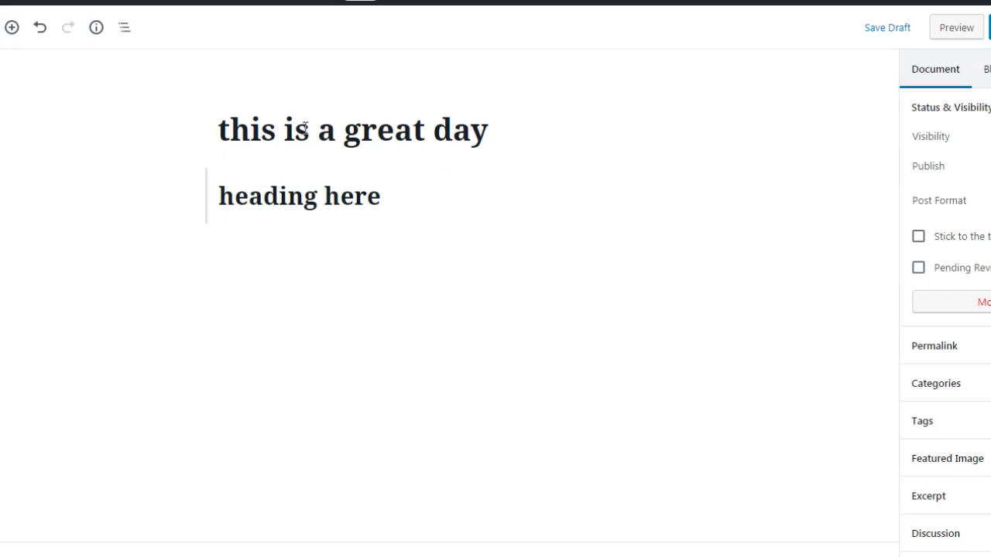
Add an empty paragraph block below the "heading here" heading.
click(307, 202)
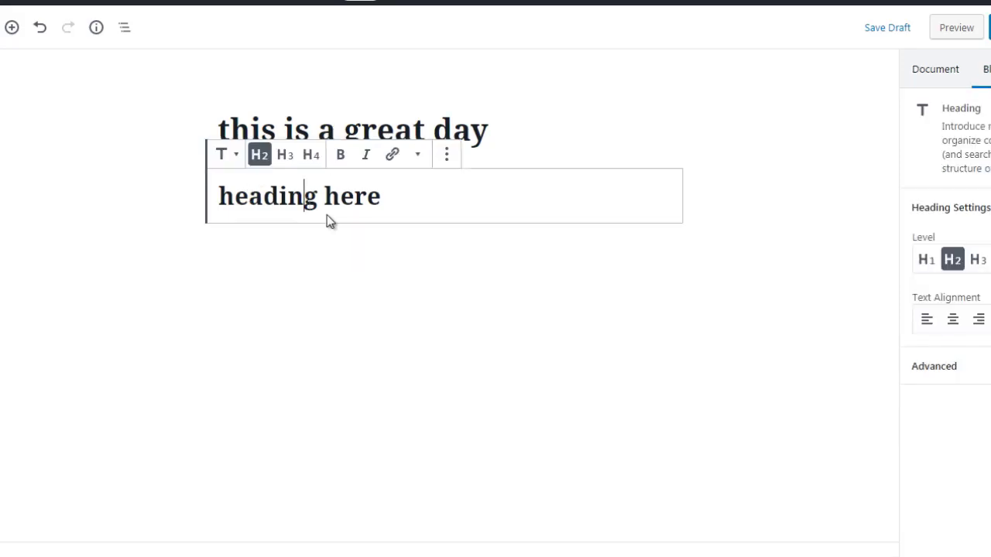
click(404, 313)
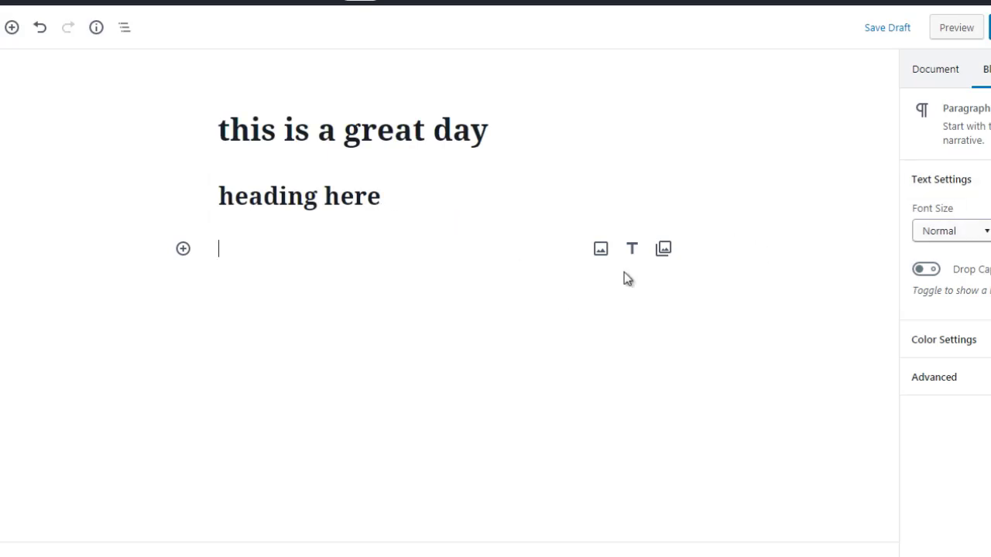
click(367, 202)
mouse_move(423, 226)
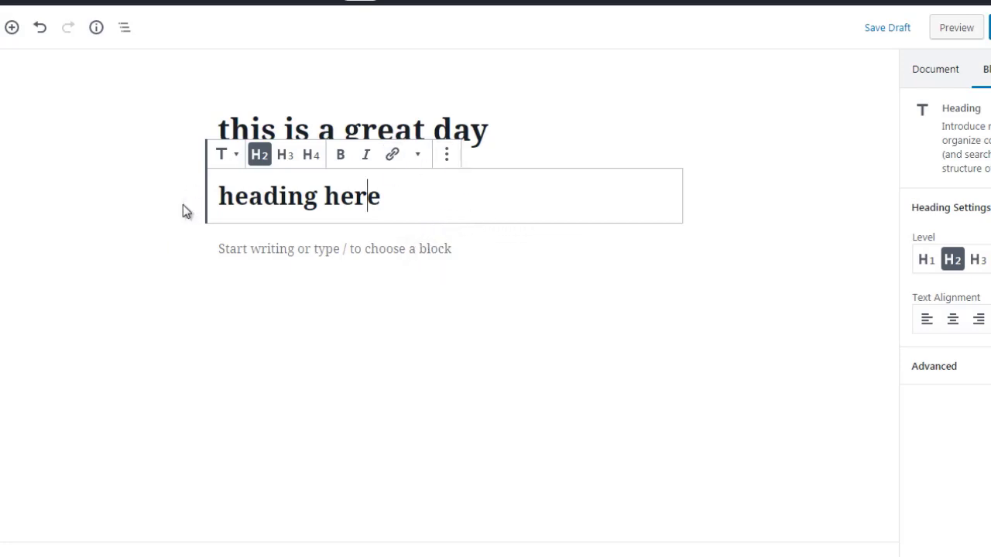
click(165, 212)
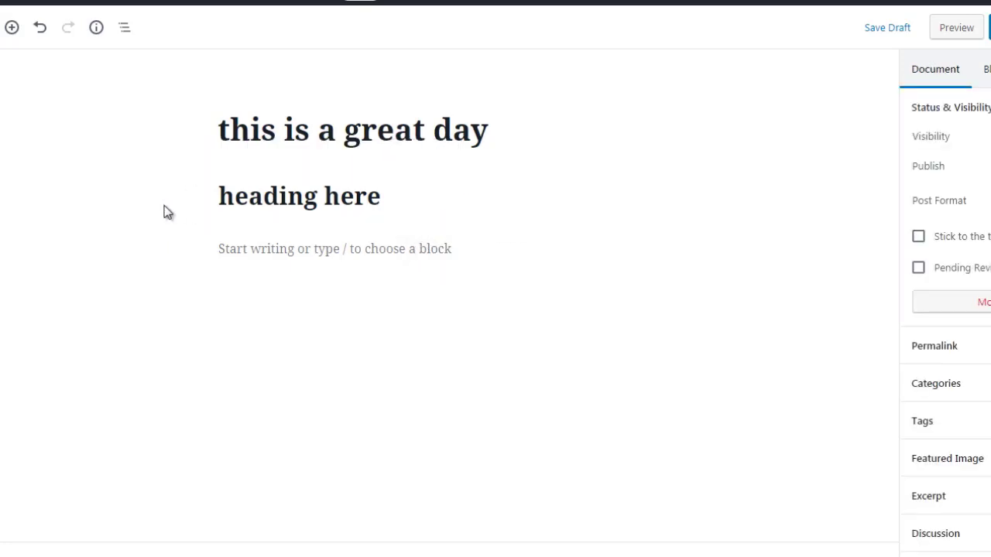
mouse_move(367, 164)
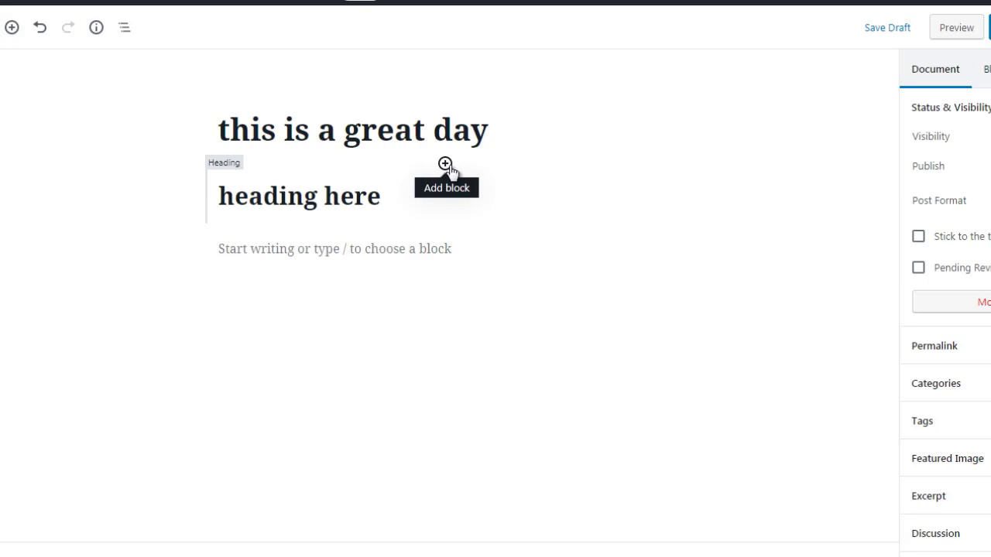
mouse_move(394, 228)
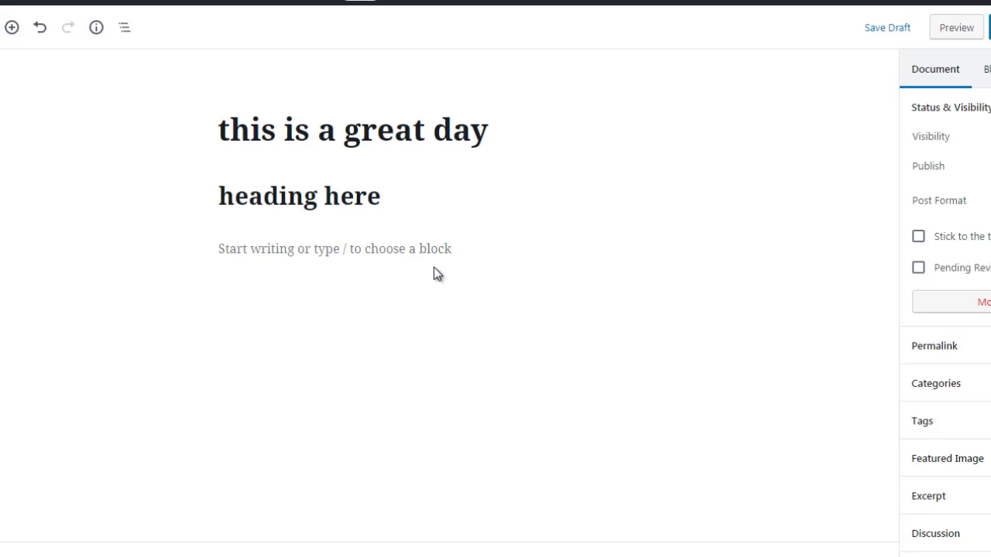
Switch the post editor to Fullscreen Mode.
mouse_move(383, 249)
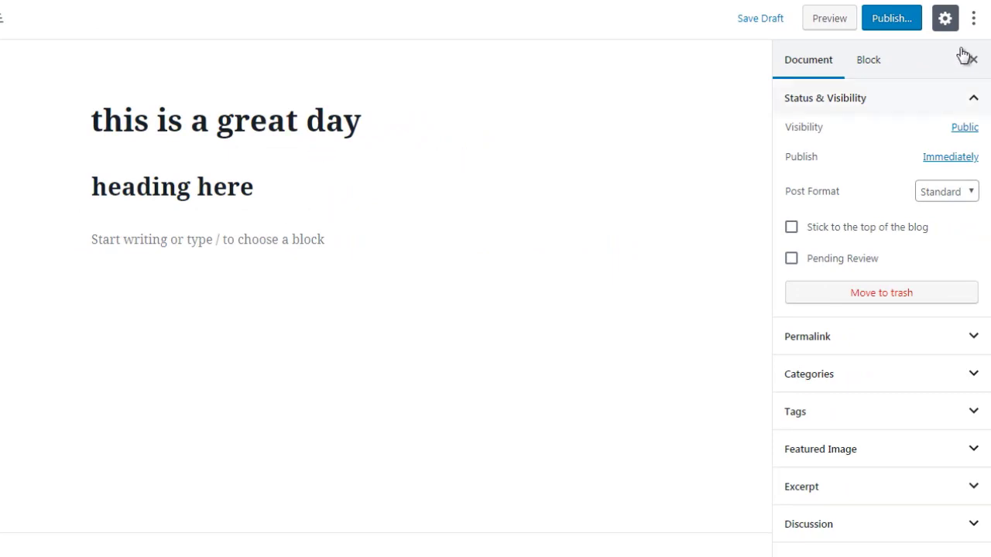
click(971, 23)
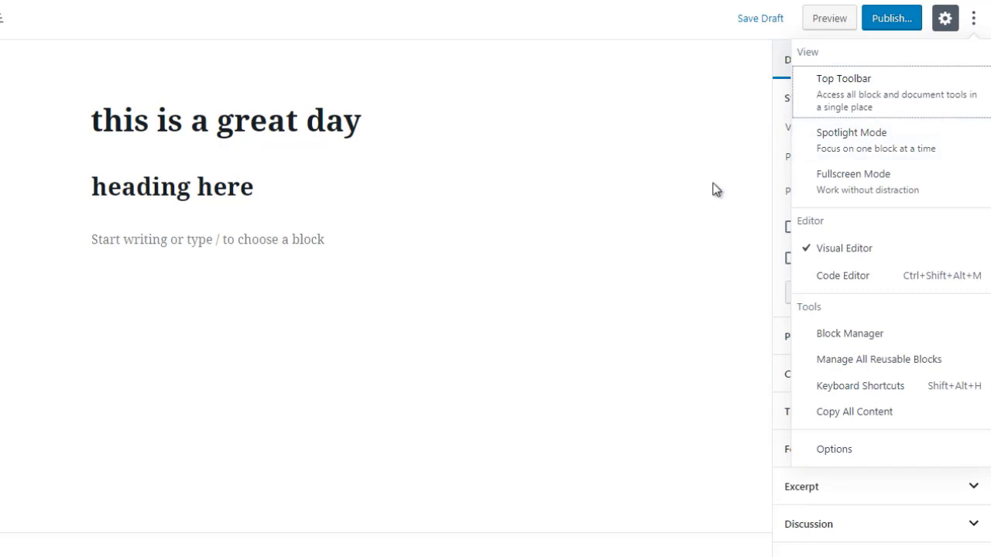
click(836, 189)
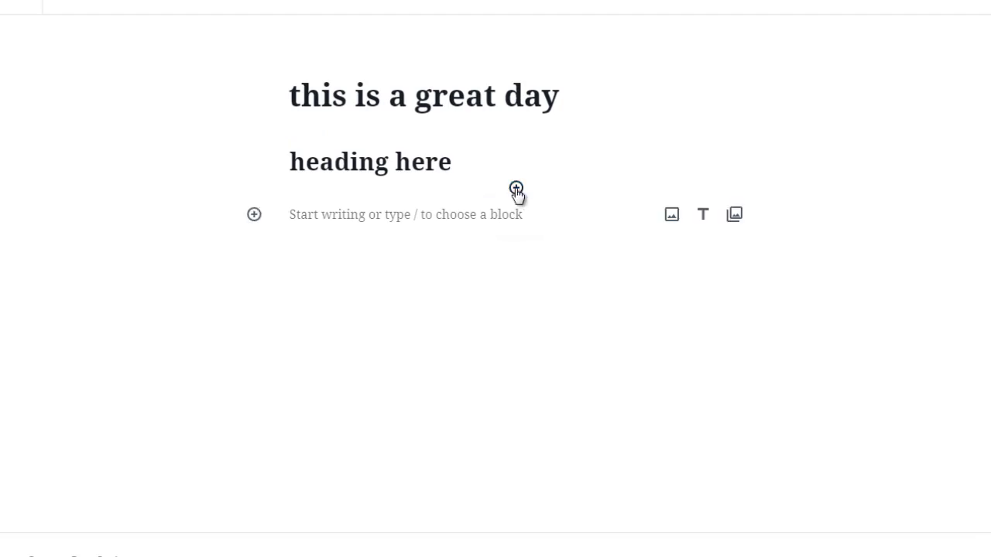
Insert a bulleted List block directly below "heading here" with the items 1, 2, 3, 4 and 5.
click(515, 188)
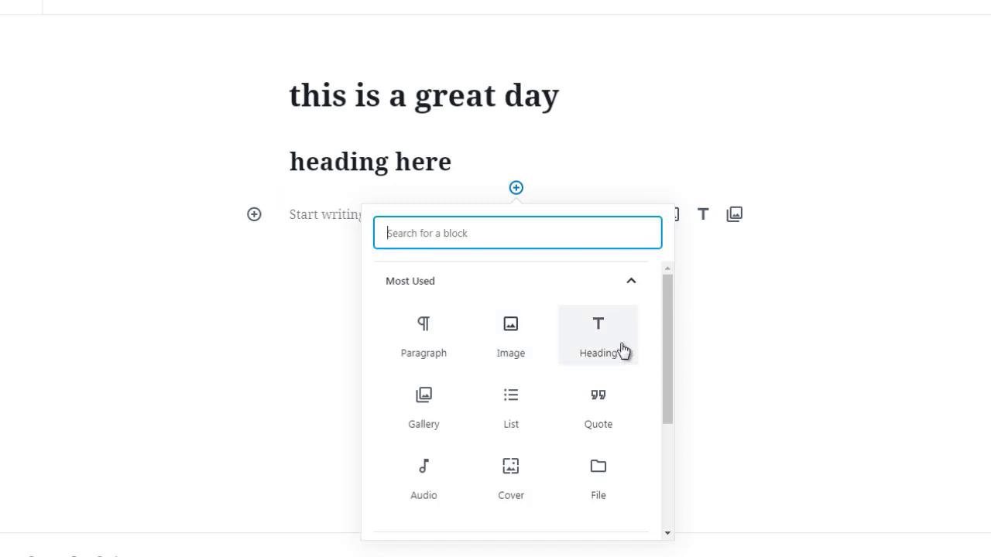
click(503, 416)
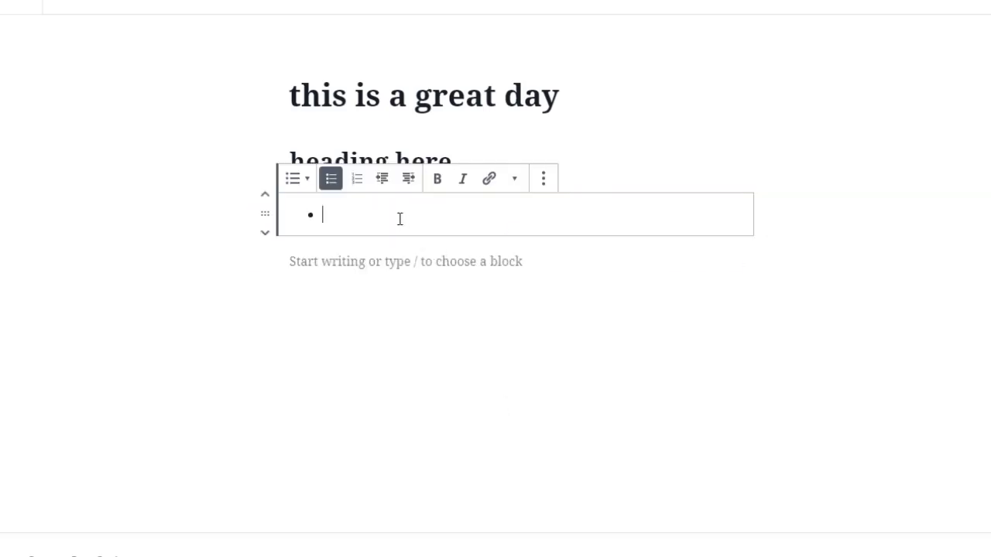
text(1)
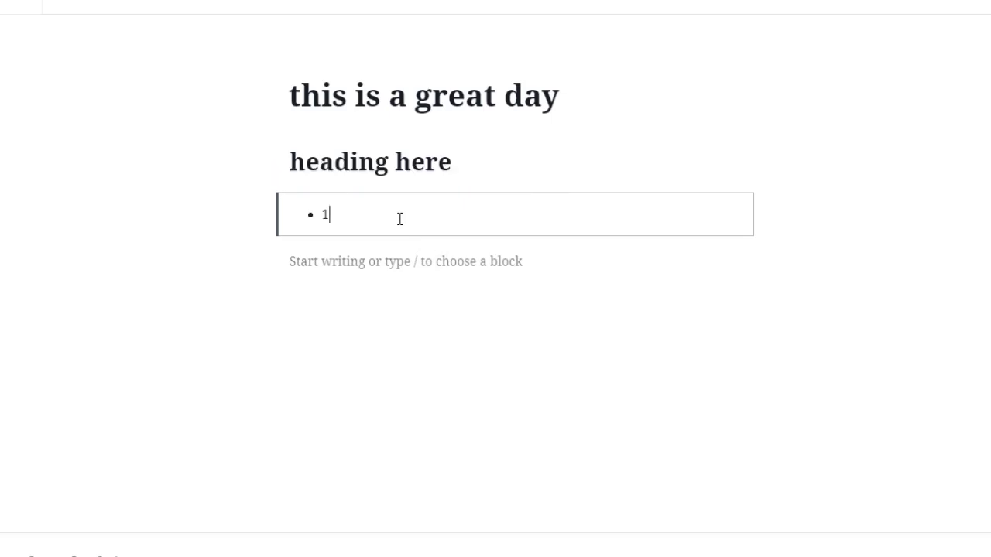
key(Return)
text(2)
key(Return)
text(3)
key(Return)
text(4)
key(Return)
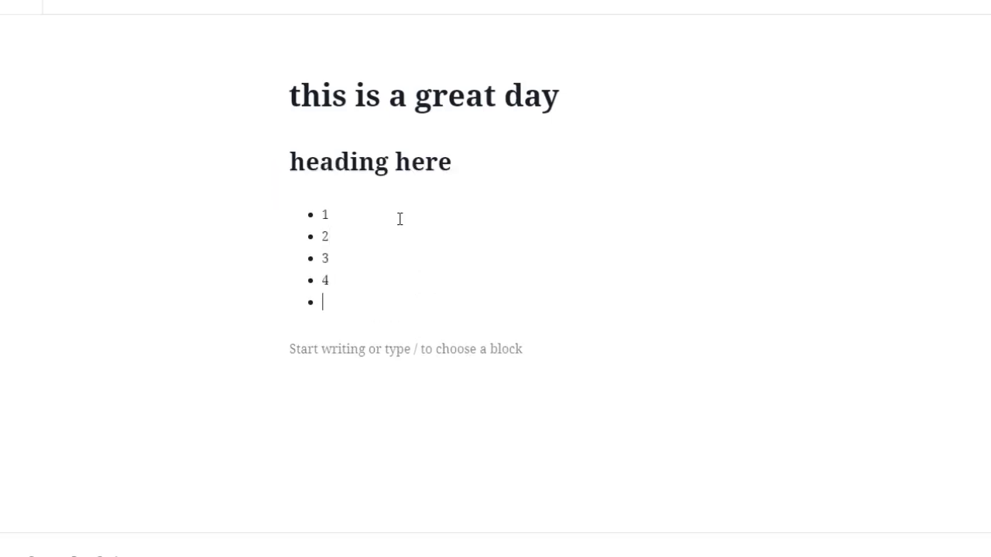
text(5)
key(Return)
Insert a Quote block below the bulleted list with the text "This is a quote".
click(423, 371)
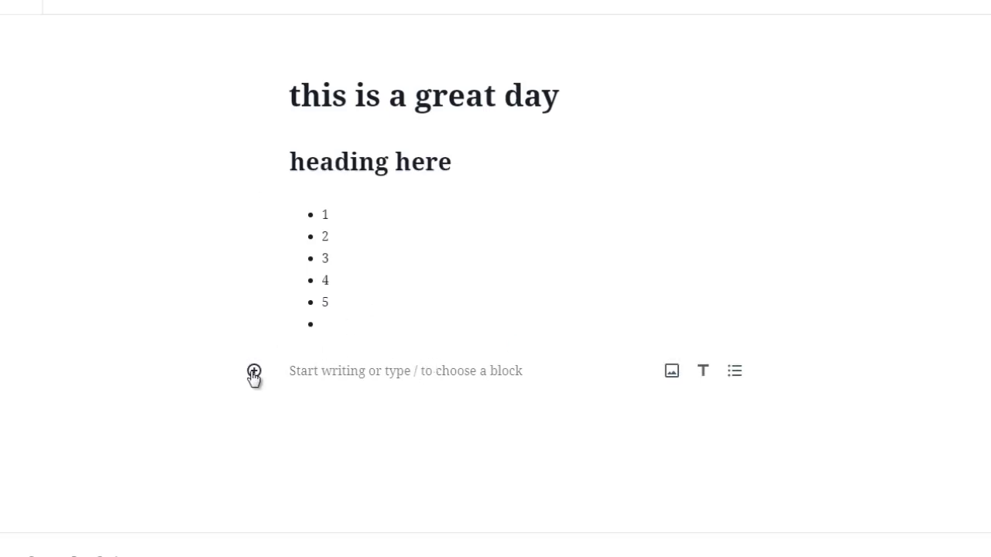
click(254, 371)
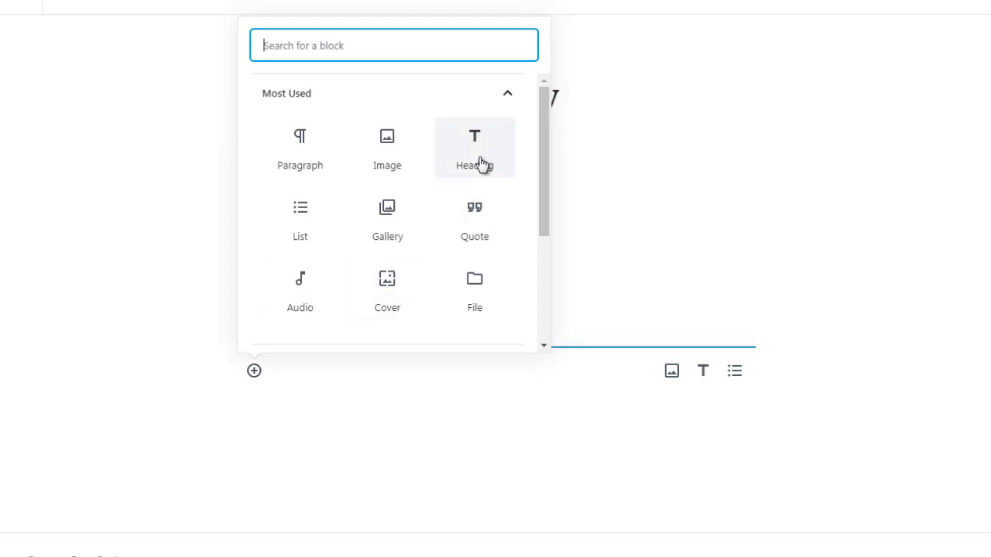
click(477, 218)
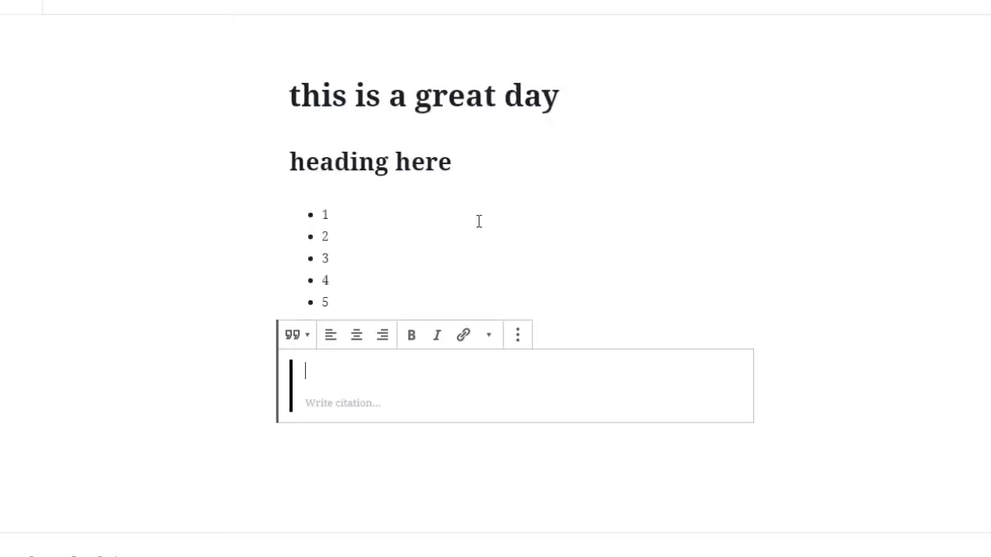
text(Thi)
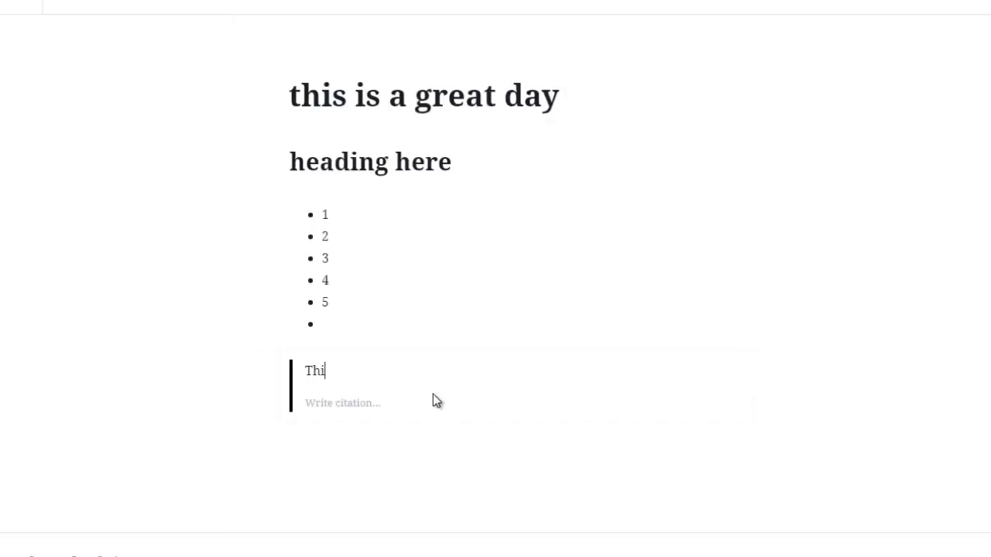
text(s is a quote)
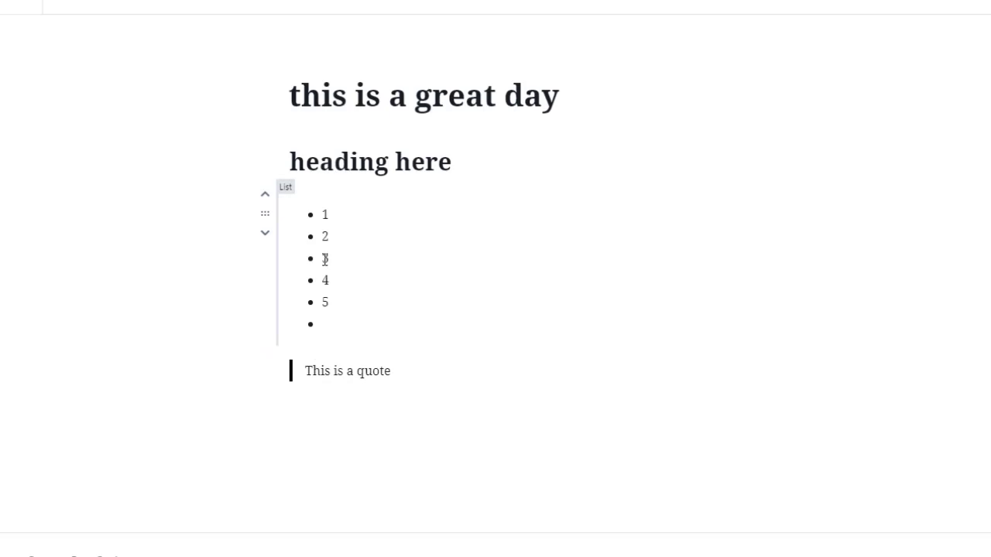
Move the List block one position down, past the quote, and move the Quote block back down below the list.
click(266, 237)
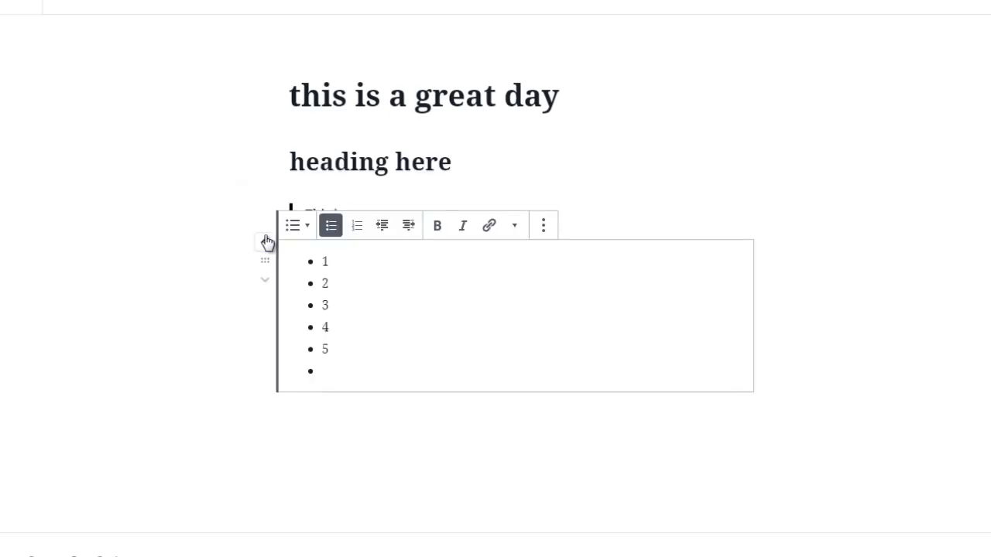
click(233, 278)
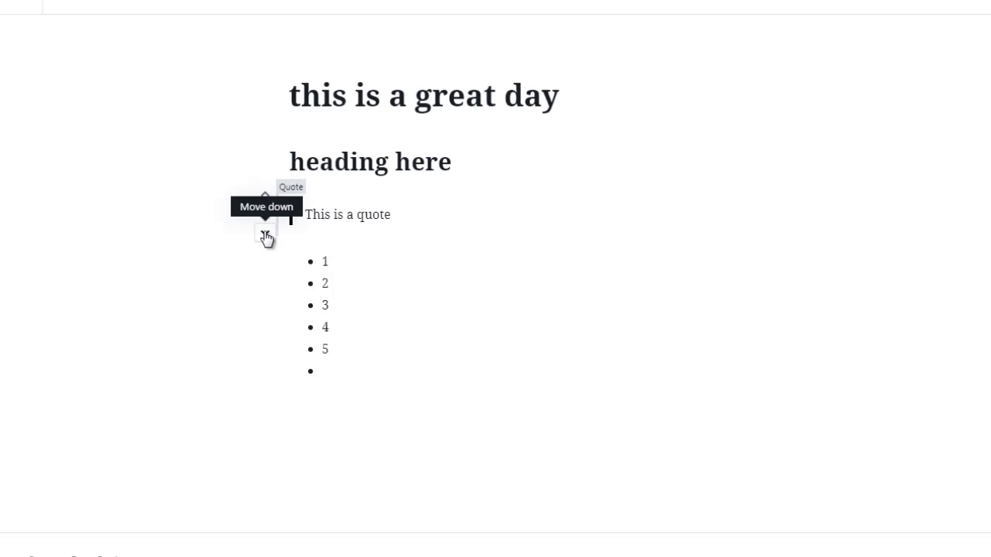
click(265, 237)
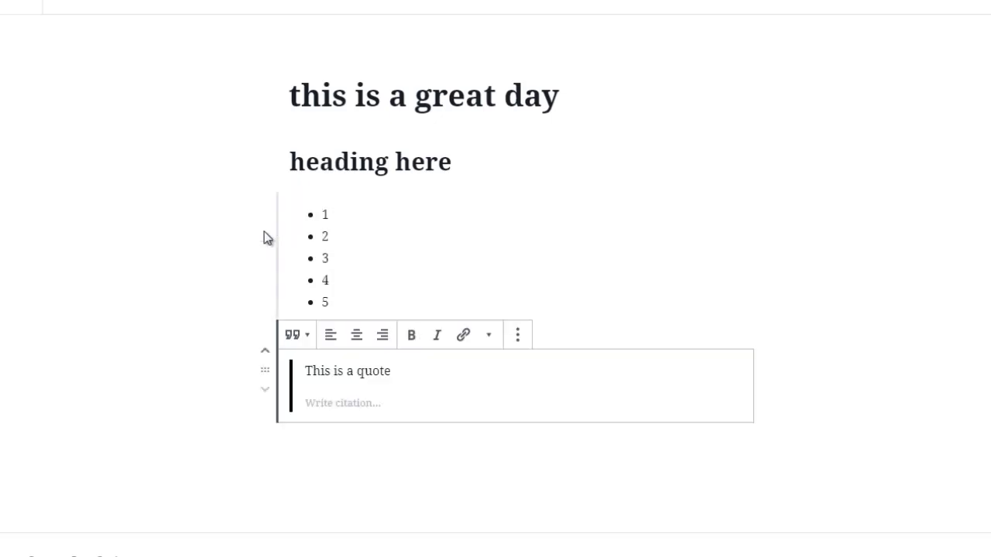
click(240, 274)
Reposition the List block below the quote using its move handle, and deselect the block.
mouse_move(285, 249)
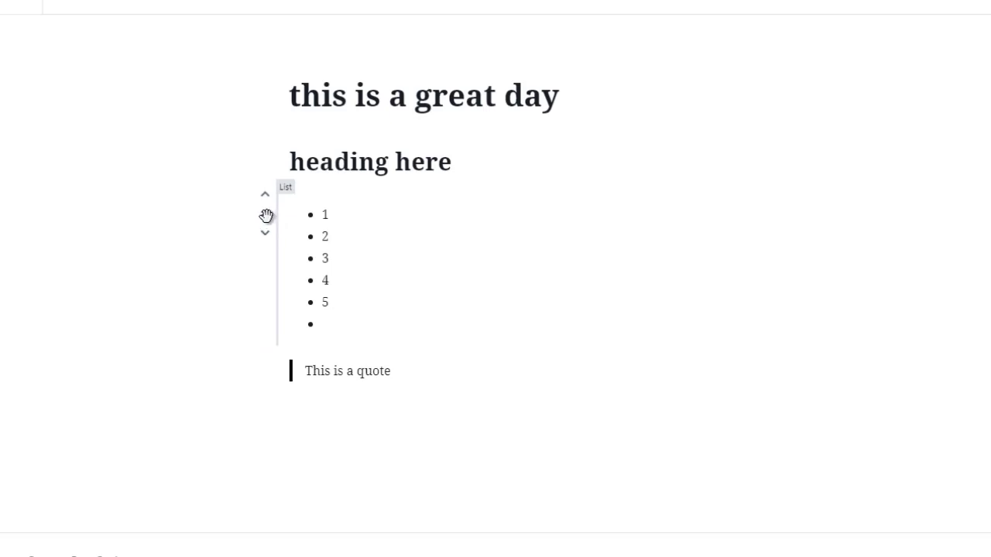
drag(266, 215, 286, 409)
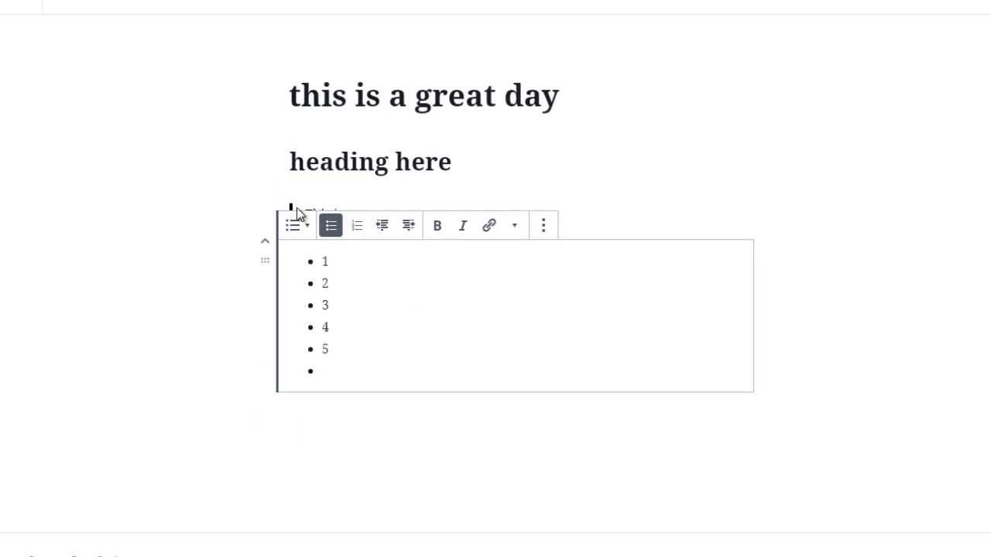
click(228, 287)
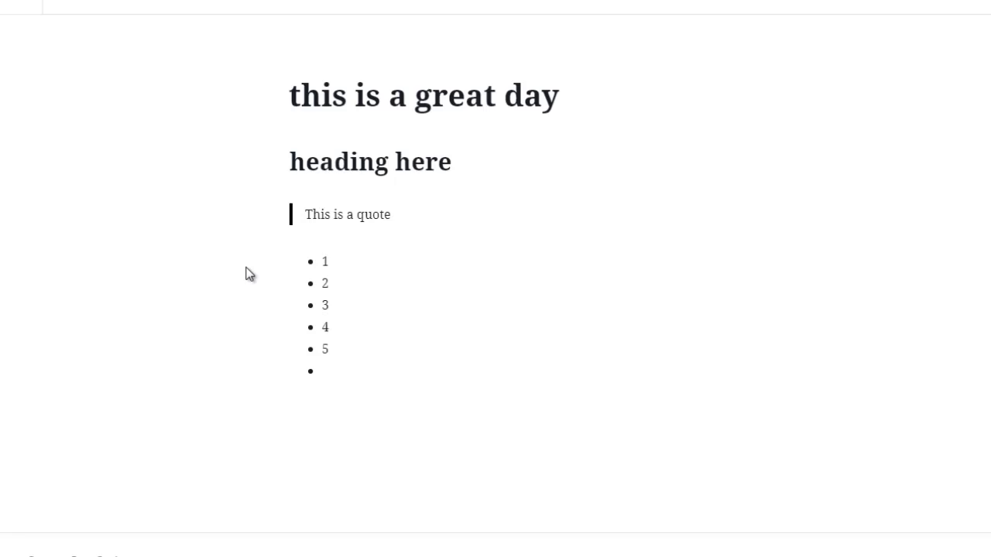
click(516, 235)
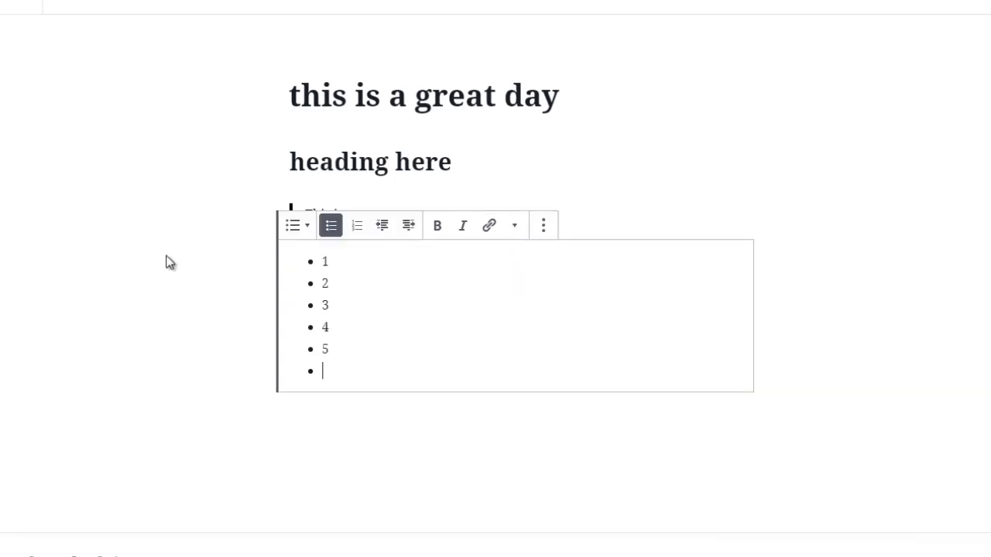
click(240, 291)
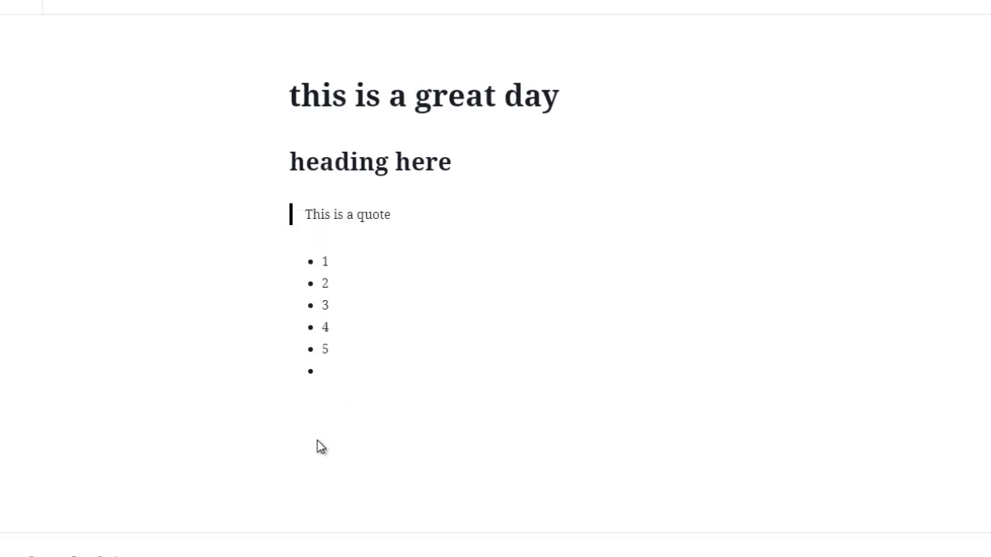
Insert a Gallery block from the Common Blocks category below the bulleted list.
click(471, 410)
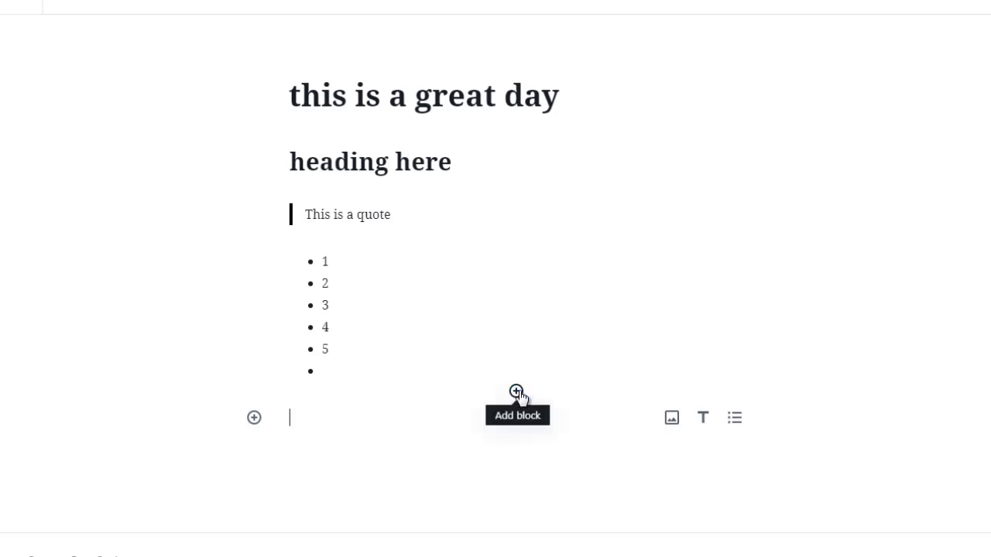
click(254, 419)
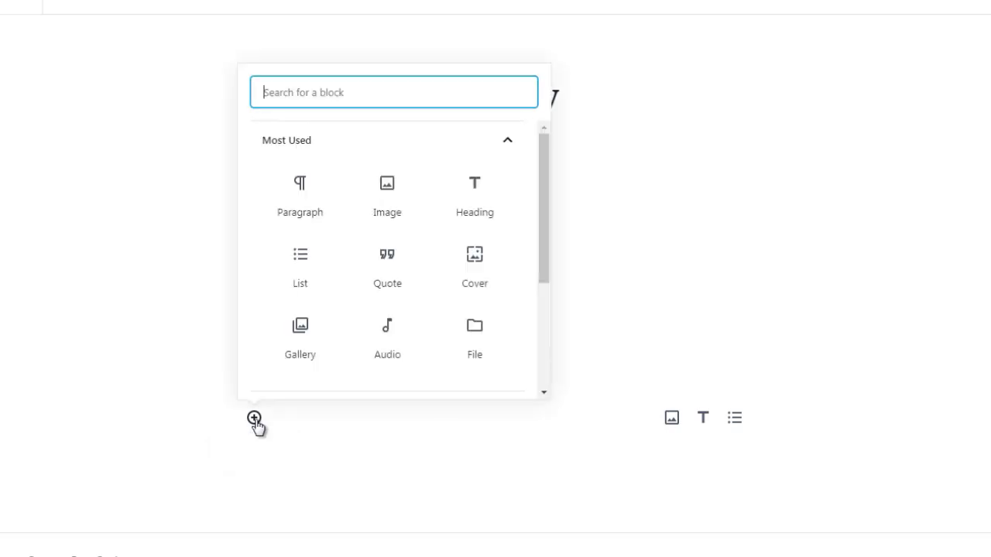
click(545, 280)
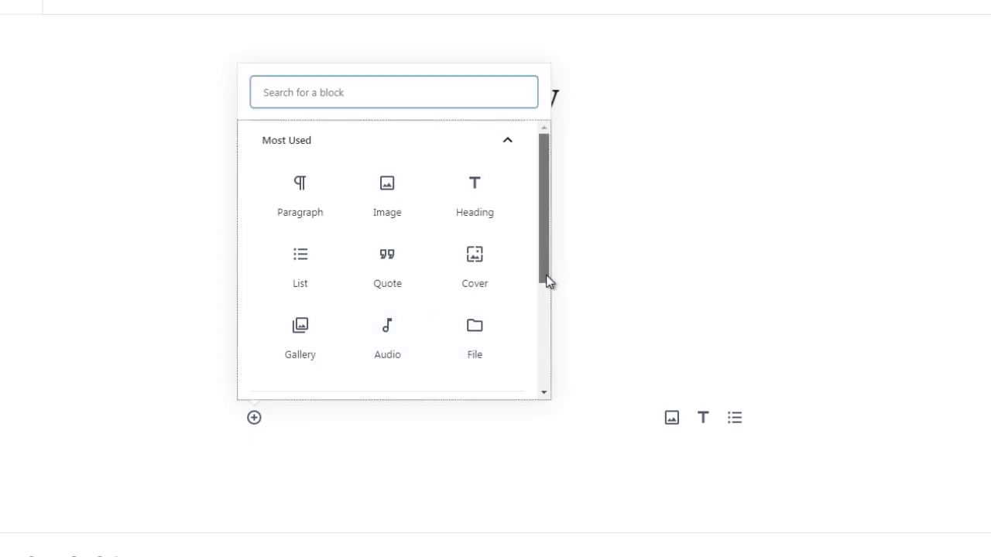
drag(546, 280, 537, 347)
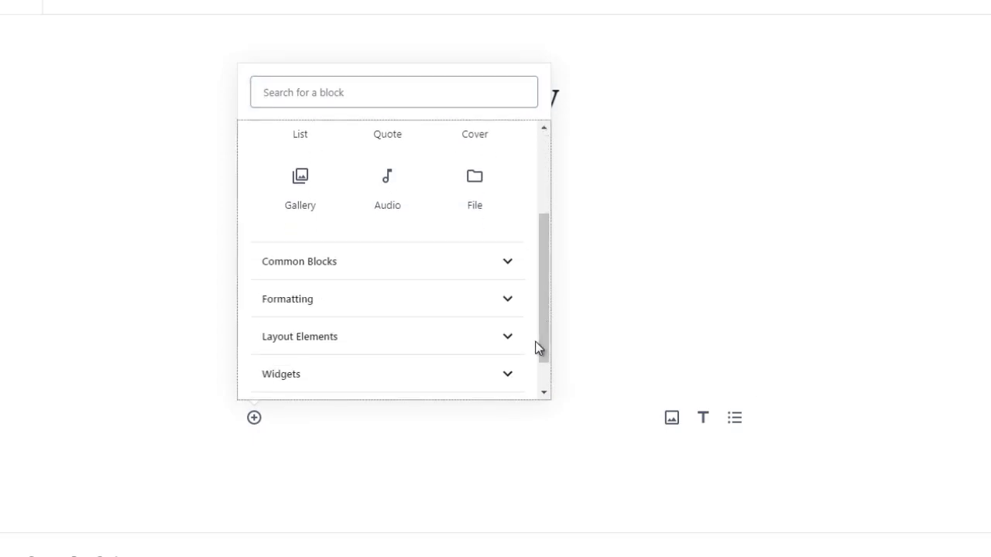
click(490, 266)
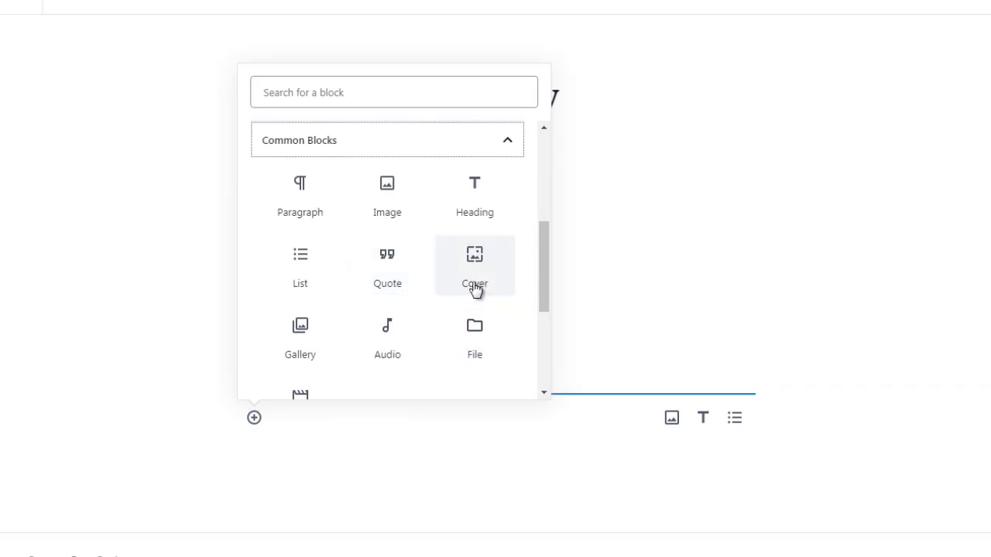
click(314, 345)
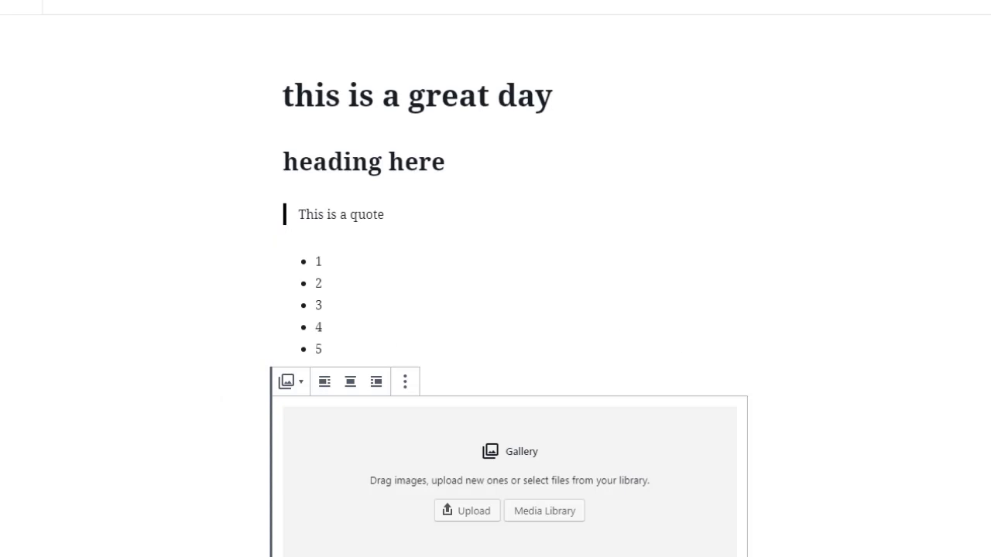
Check which block types the Gallery block can be transformed to, without converting it.
scroll(341, 364, down, 2)
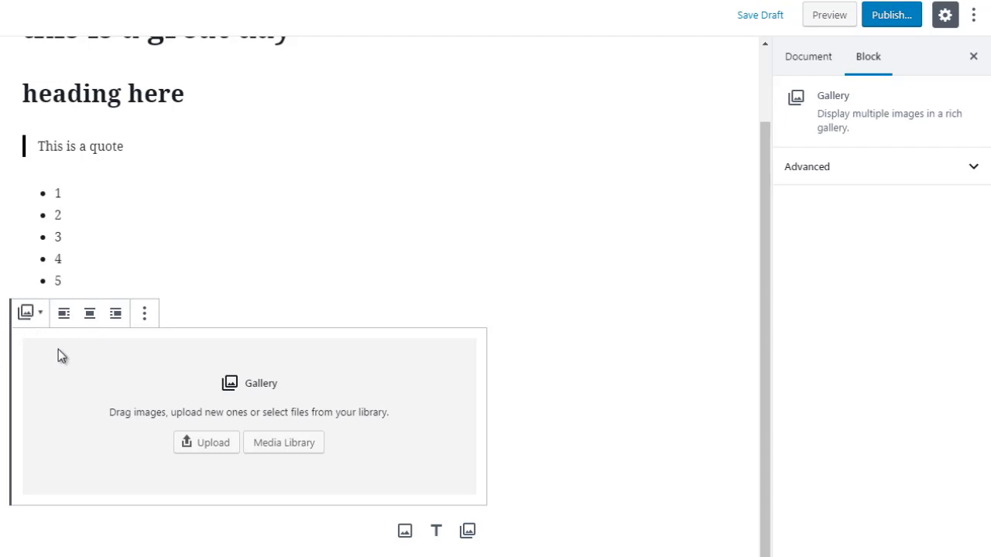
click(29, 319)
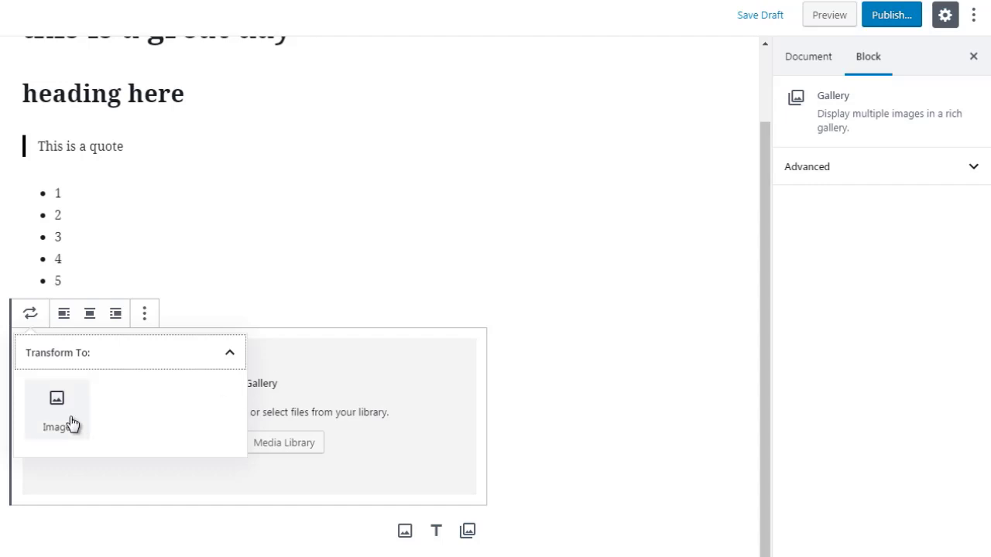
click(3, 387)
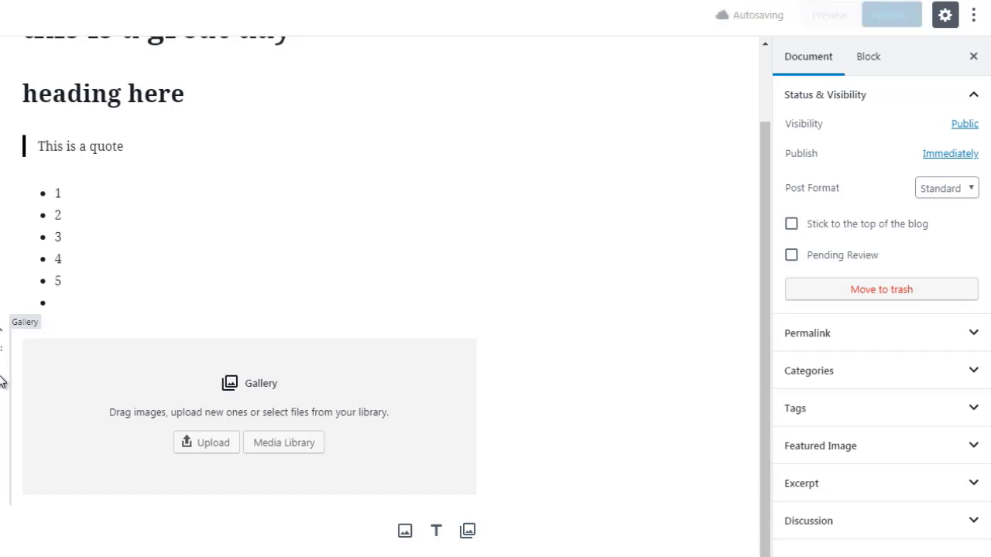
Hide the block settings for the Gallery block and show them again.
click(60, 379)
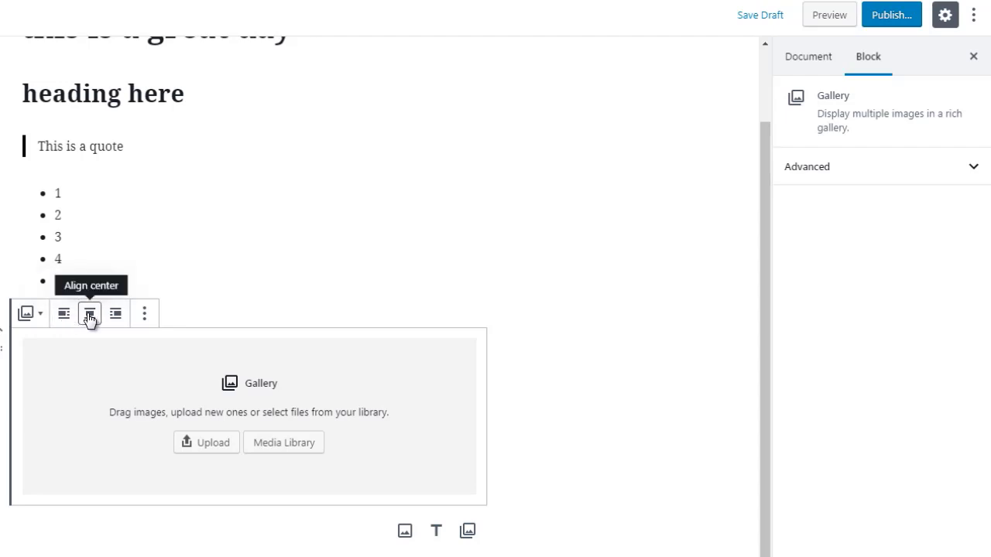
click(145, 316)
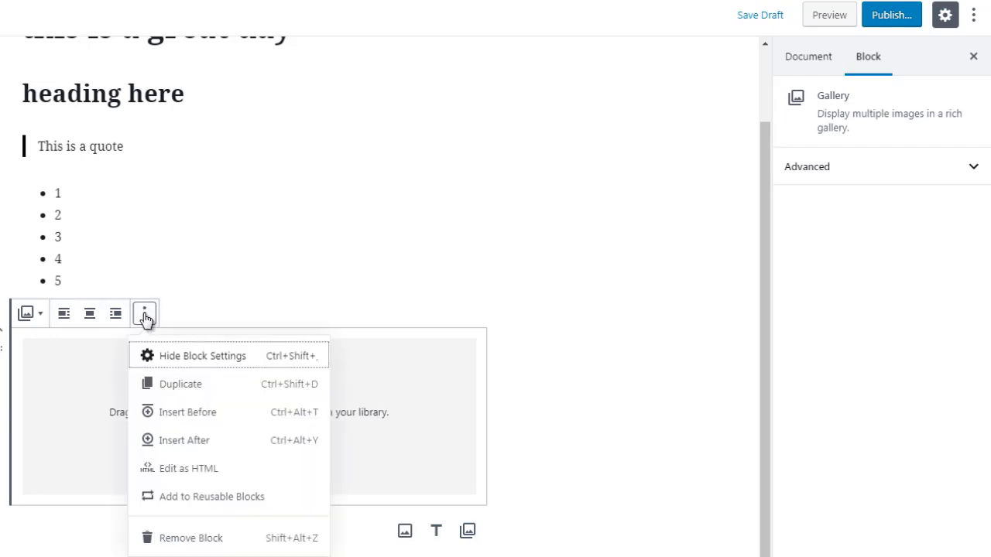
click(200, 358)
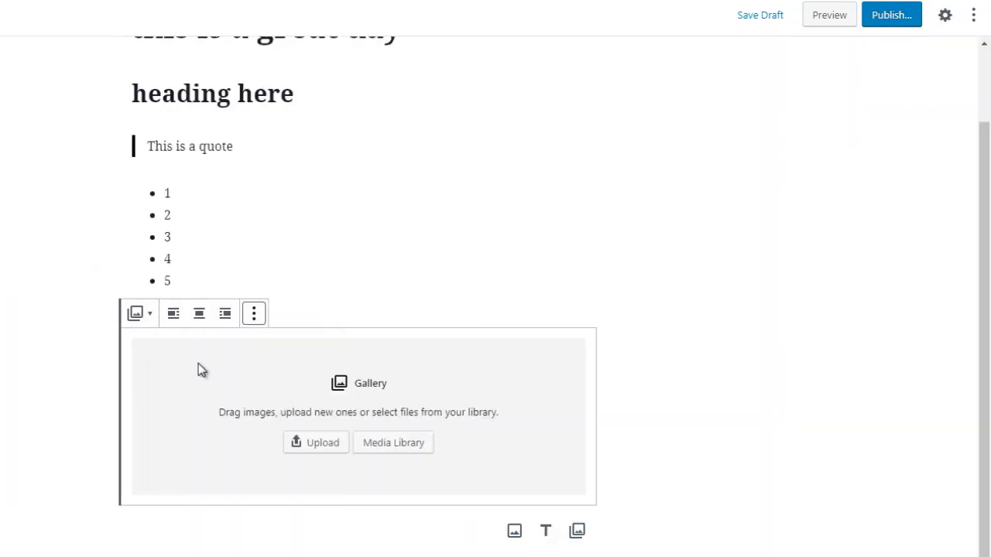
drag(986, 159, 986, 102)
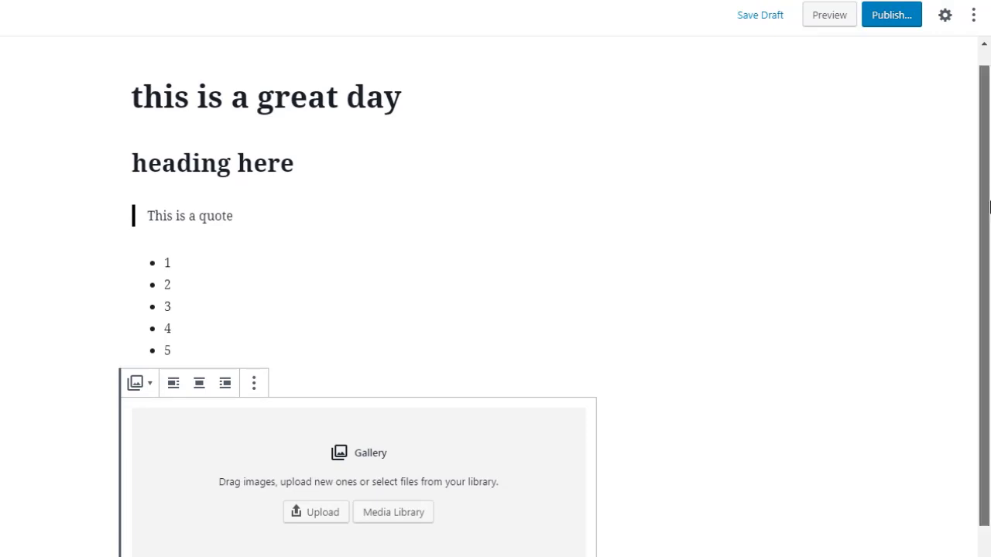
scroll(988, 207, up, 1)
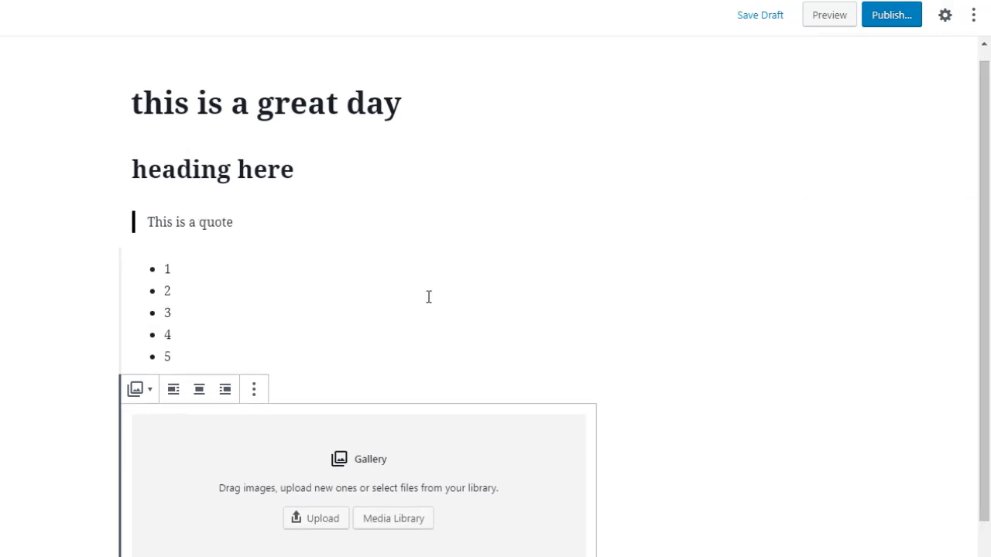
click(255, 391)
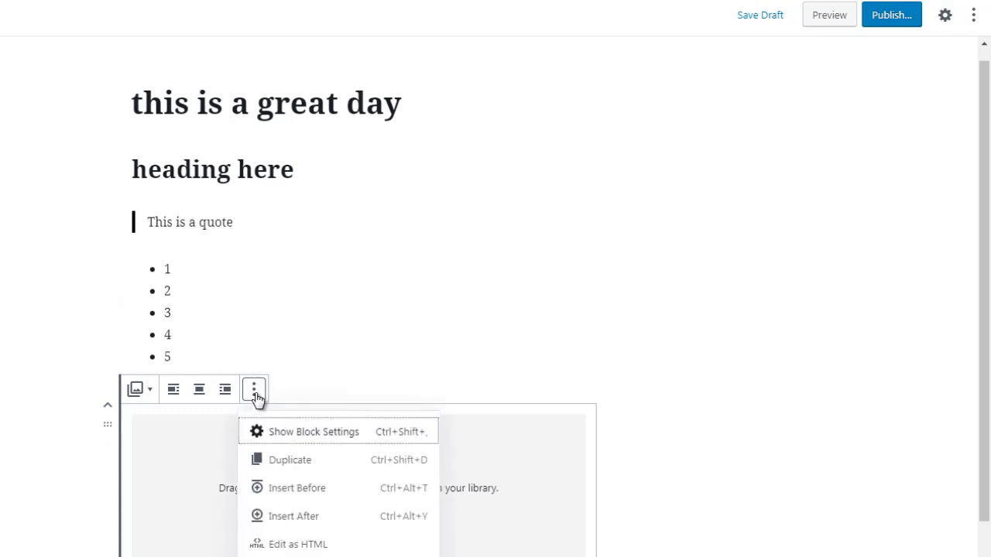
click(305, 434)
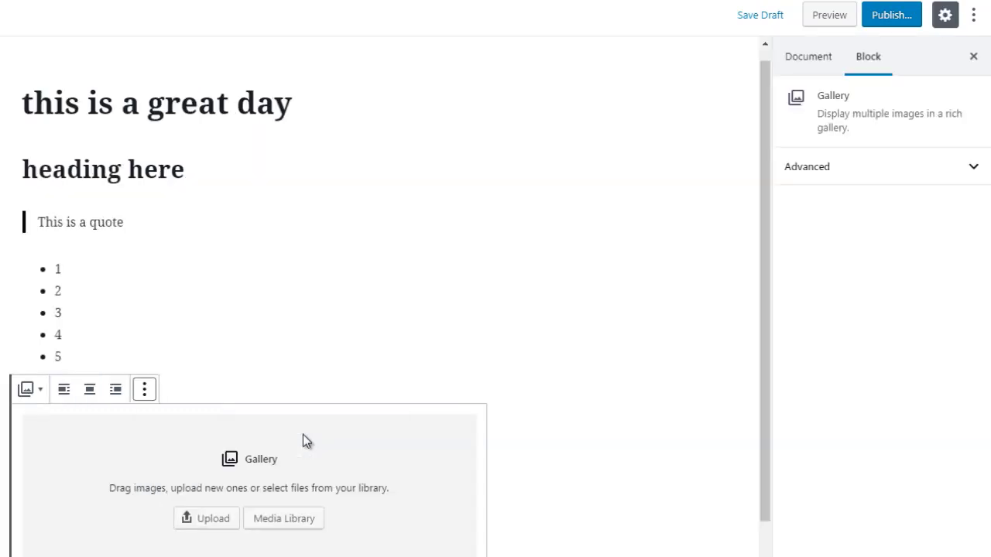
Duplicate the Gallery block below the bulleted list.
click(143, 392)
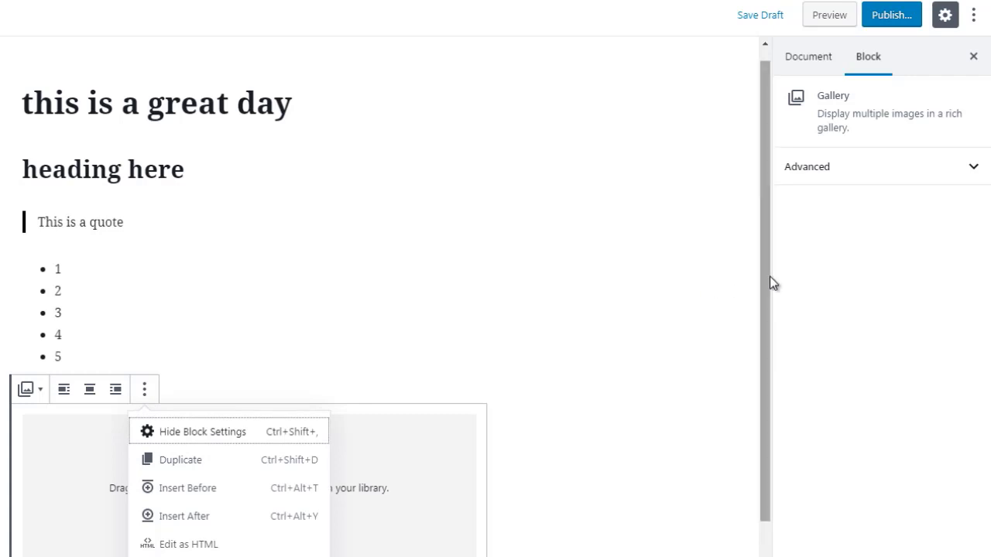
drag(769, 281, 769, 328)
click(546, 342)
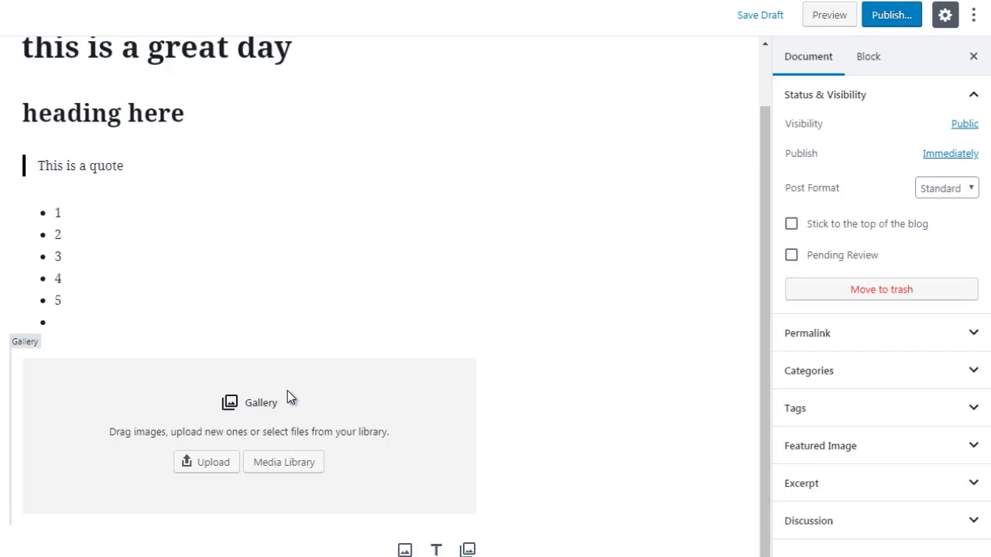
click(128, 383)
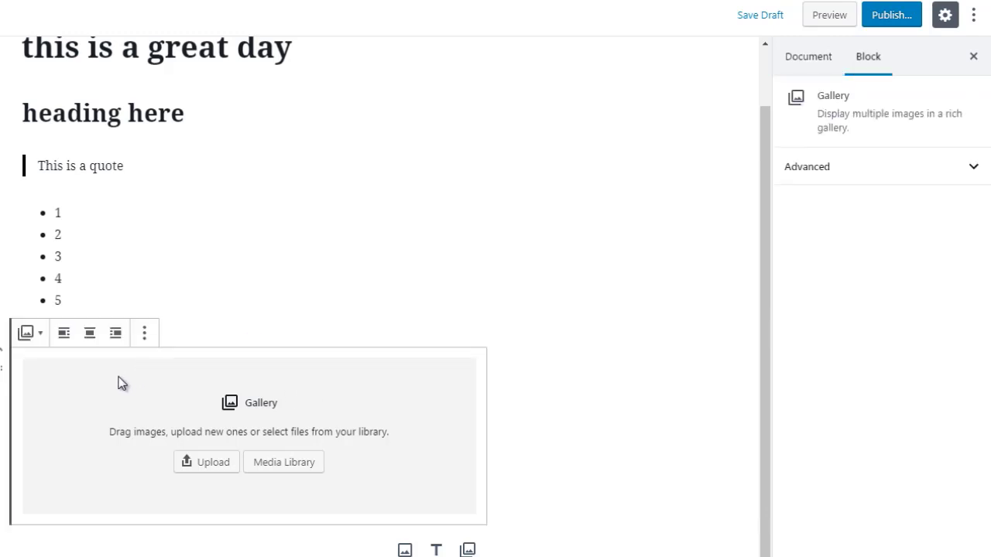
click(145, 335)
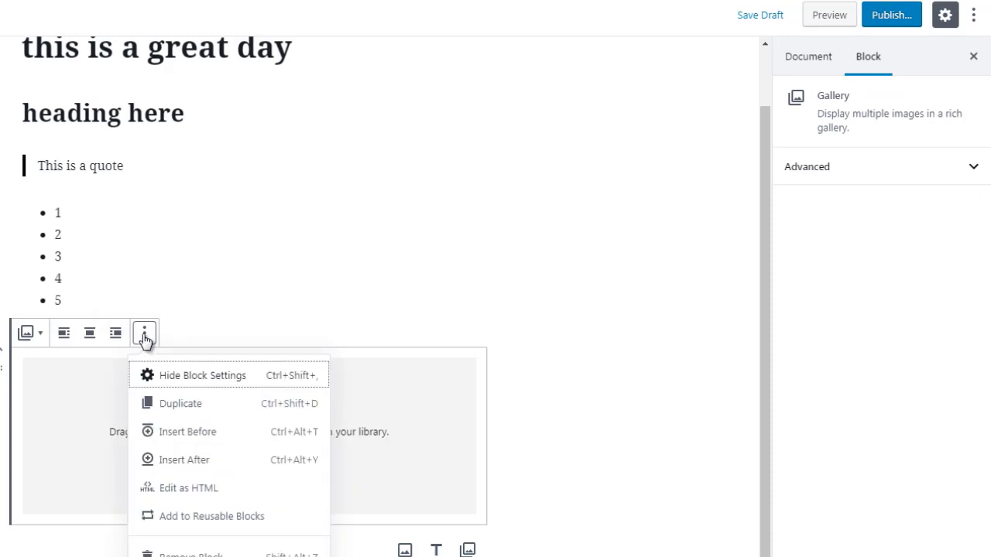
click(200, 406)
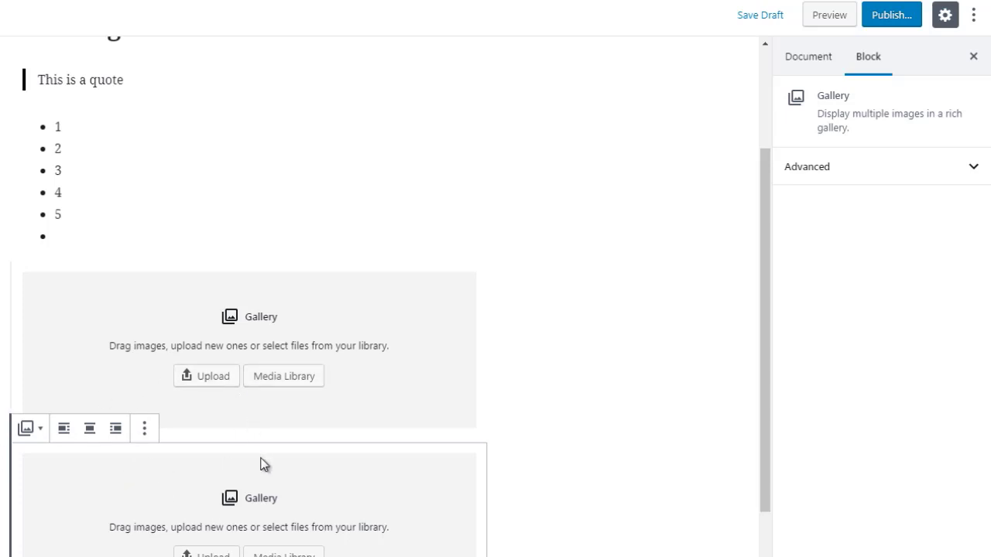
Remove the duplicate Gallery block from the end of the post.
click(148, 435)
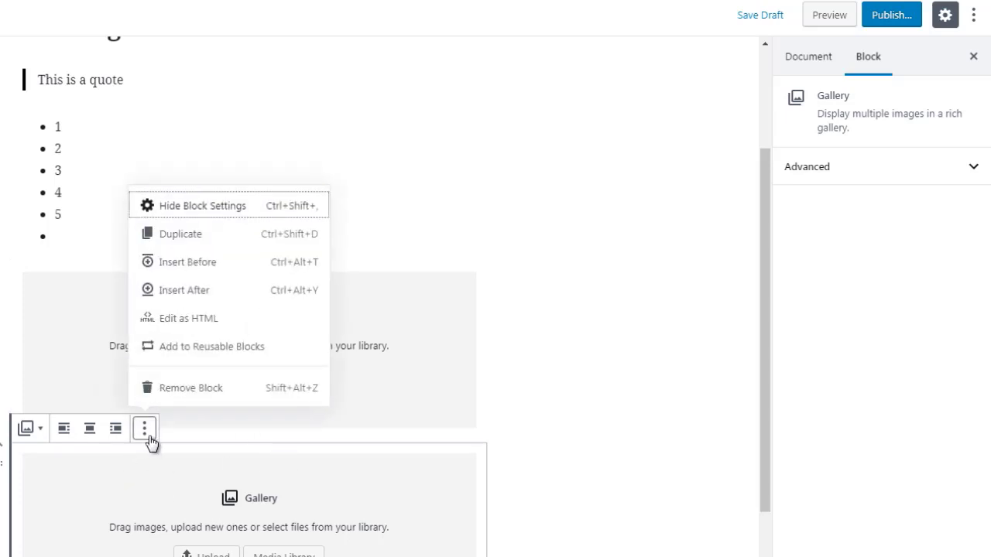
click(188, 390)
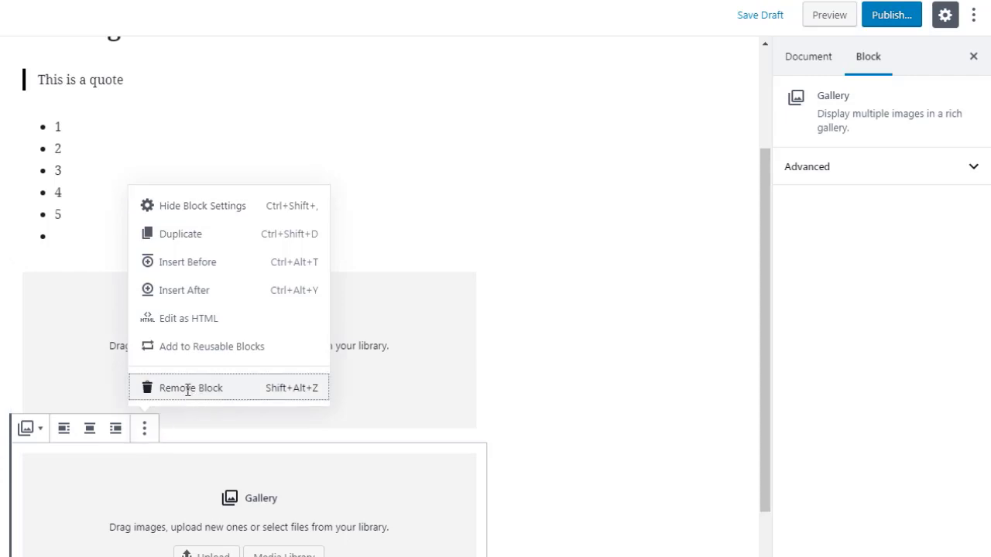
click(167, 296)
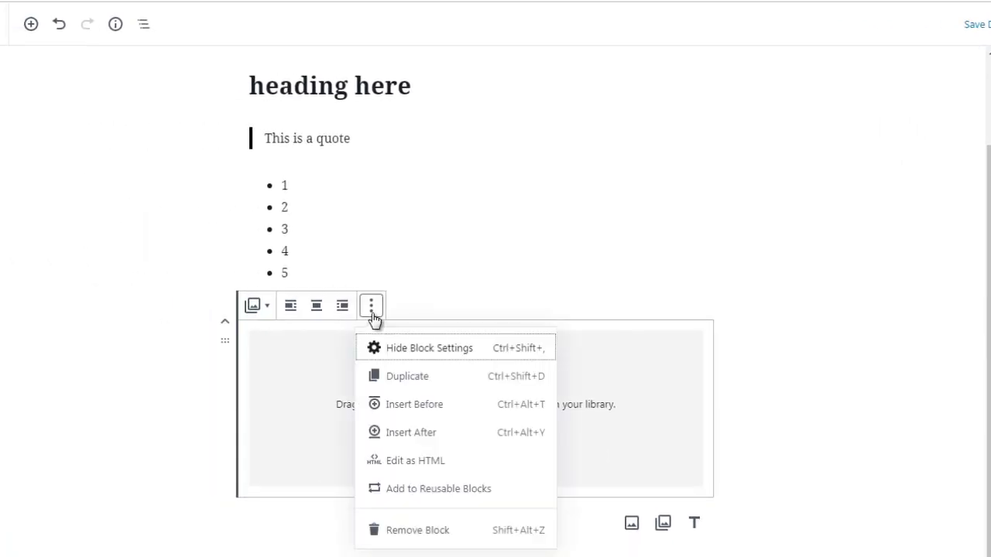
Insert an empty block before the Gallery block and view the Gallery block's remaining options without choosing one.
click(394, 407)
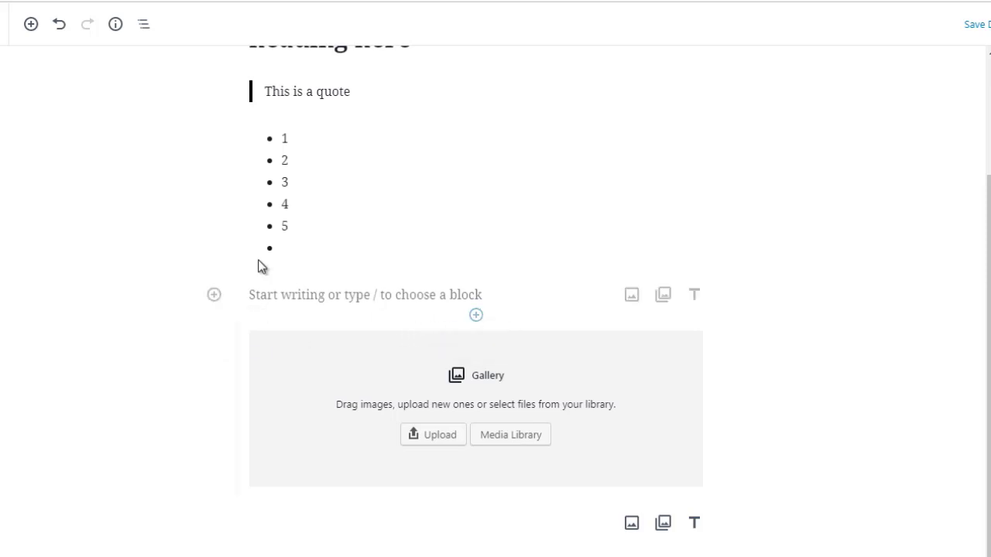
click(361, 352)
click(370, 307)
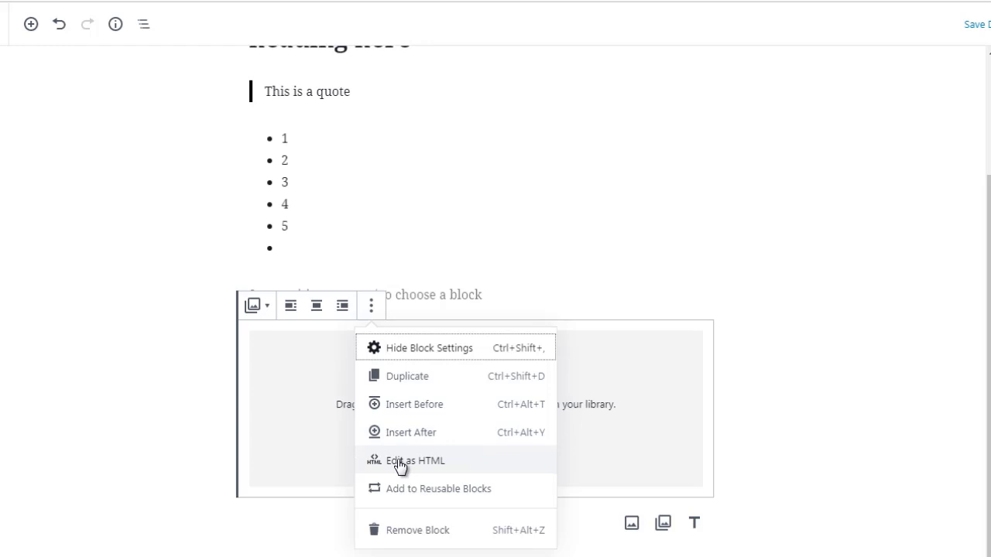
click(166, 304)
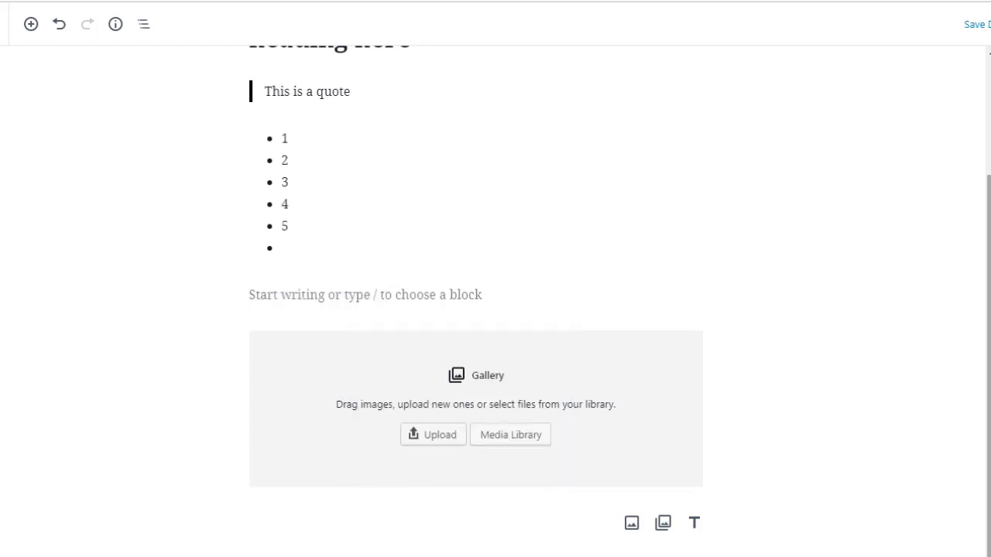
drag(989, 302, 988, 263)
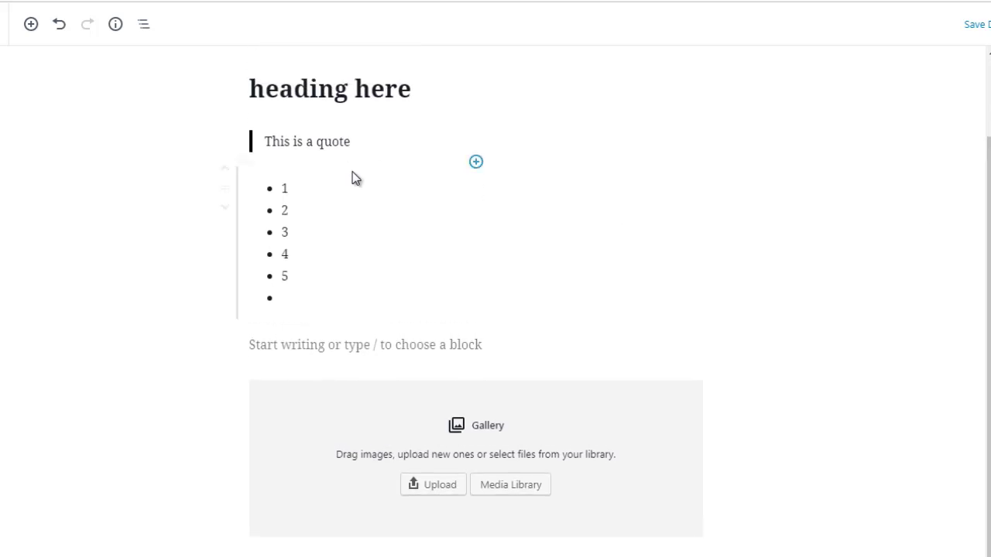
click(320, 248)
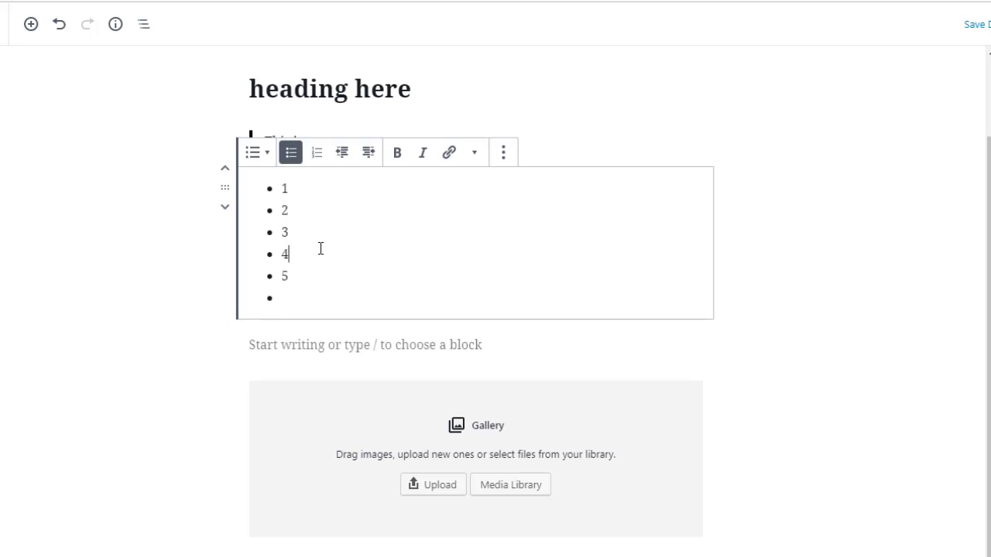
click(198, 321)
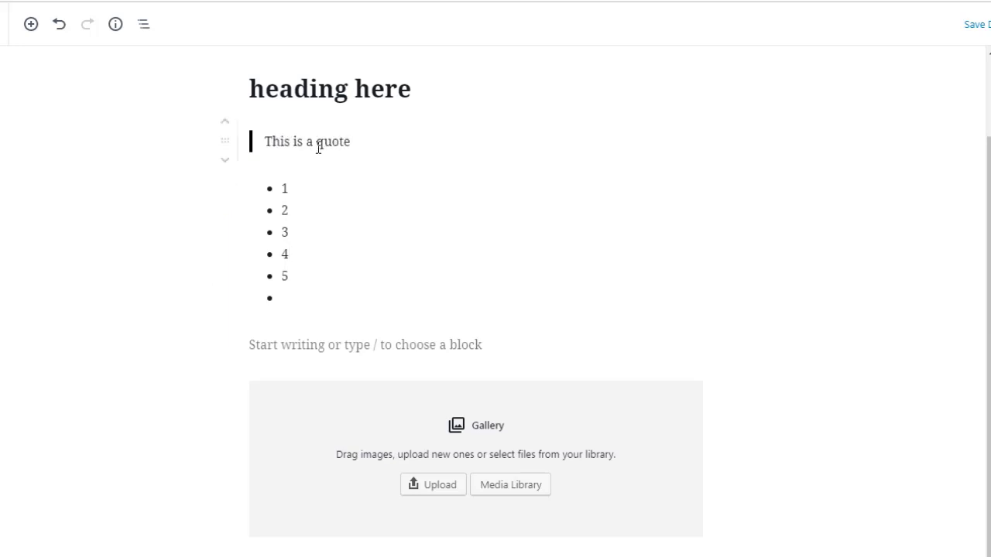
click(317, 144)
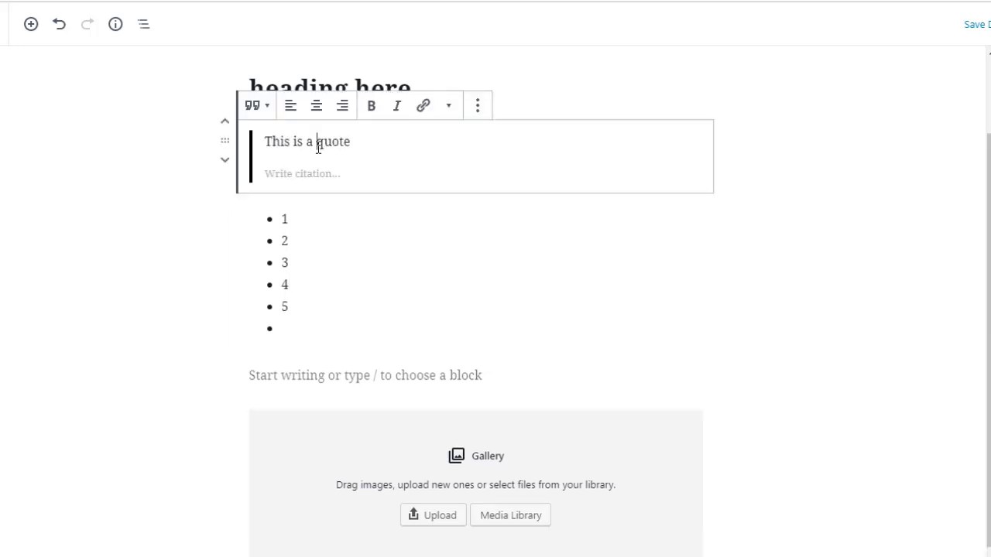
click(185, 269)
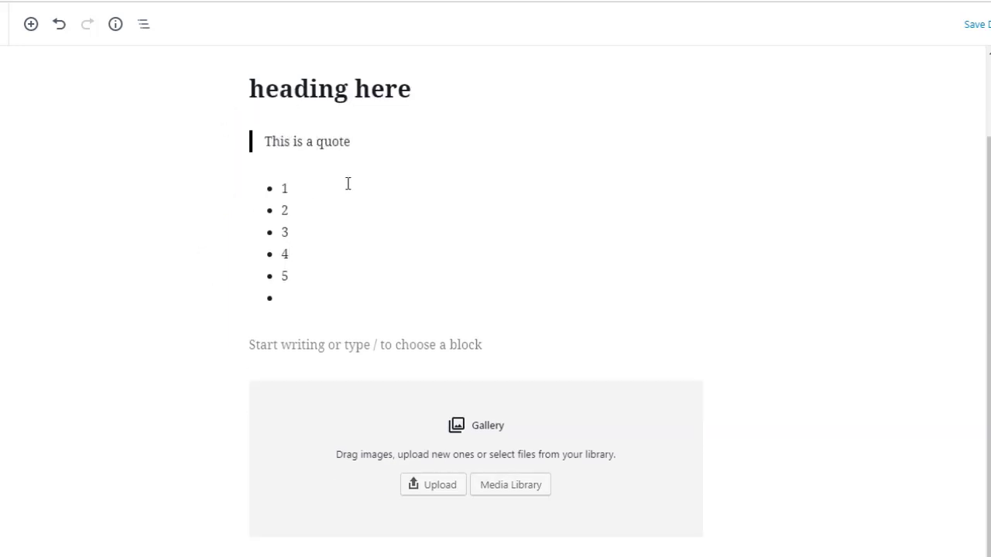
Insert a Paragraph block between the quote and the bulleted list with the text "this is a paragraph".
click(475, 162)
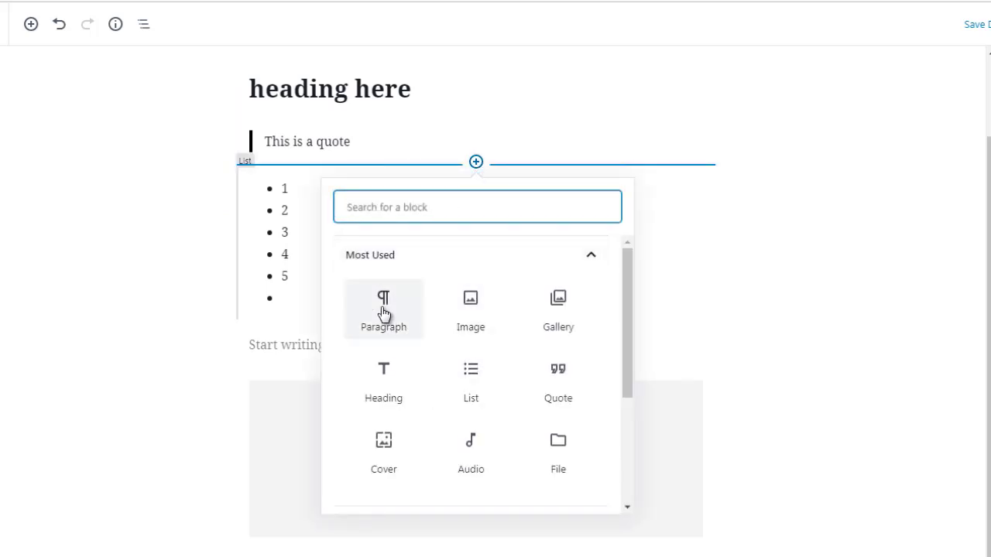
click(383, 312)
click(383, 307)
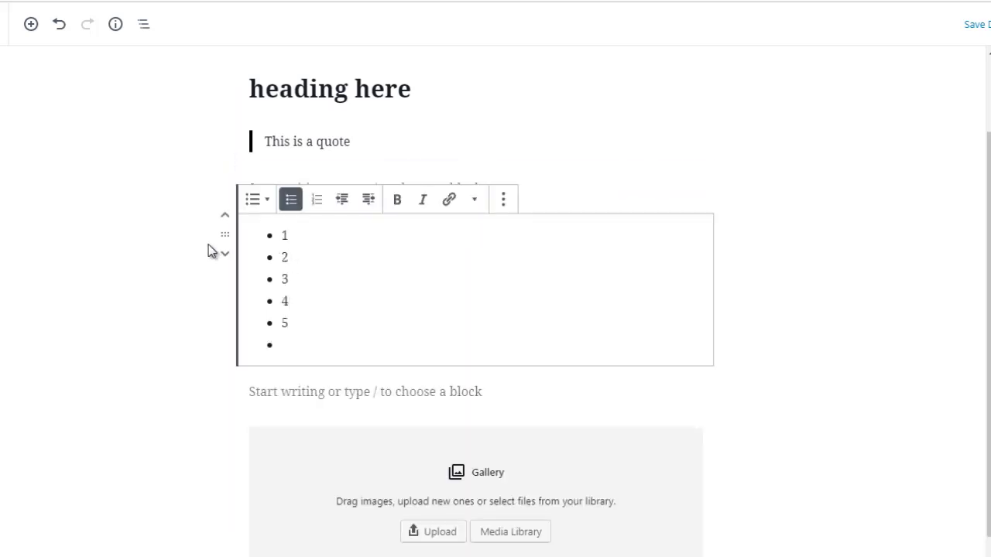
click(301, 190)
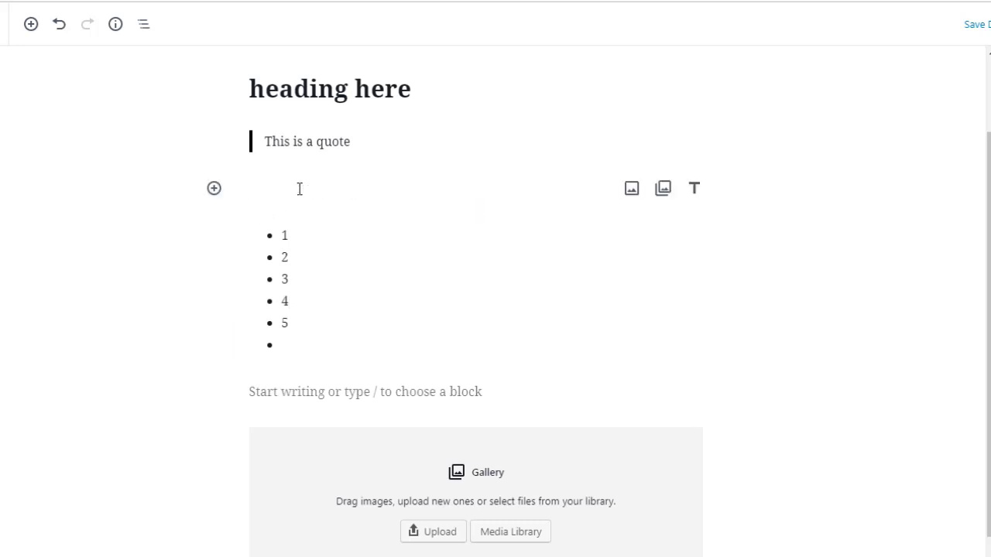
text(this is a para)
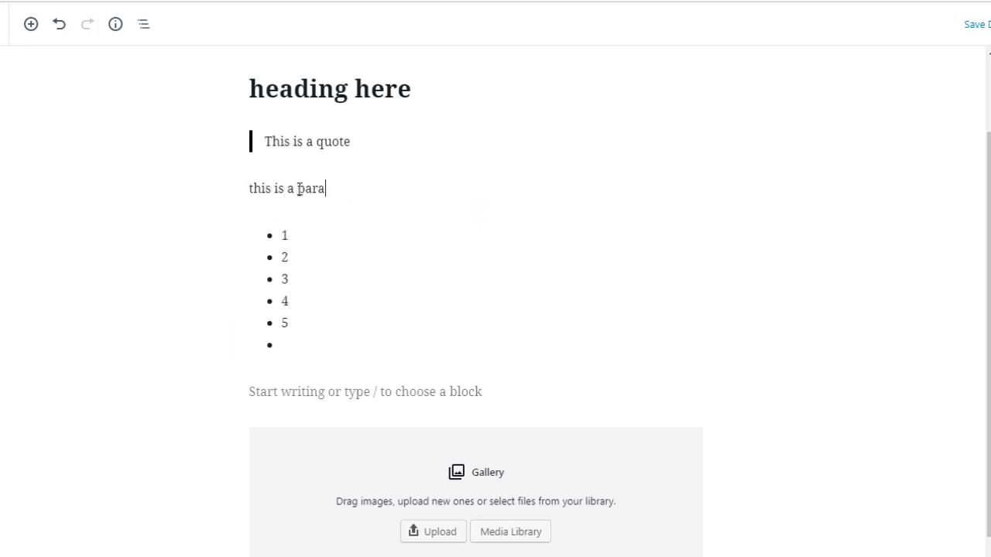
text(graph)
click(204, 235)
Switch the paragraph block below the quote to HTML editing.
click(277, 194)
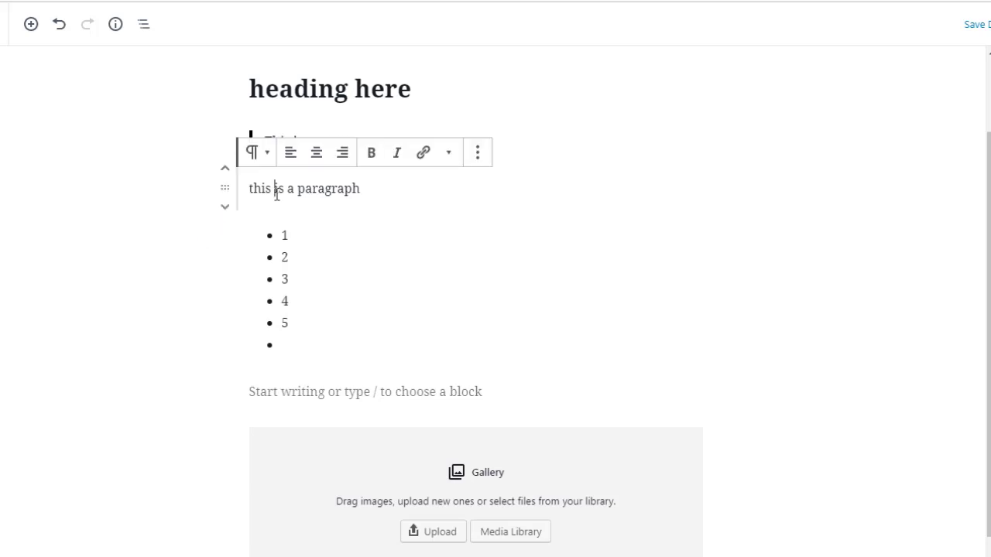
click(478, 154)
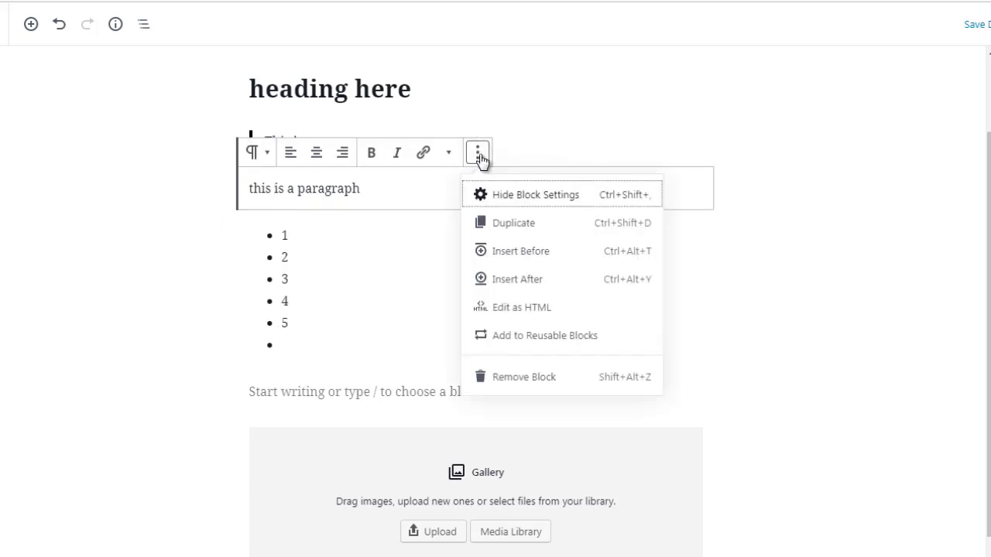
click(510, 310)
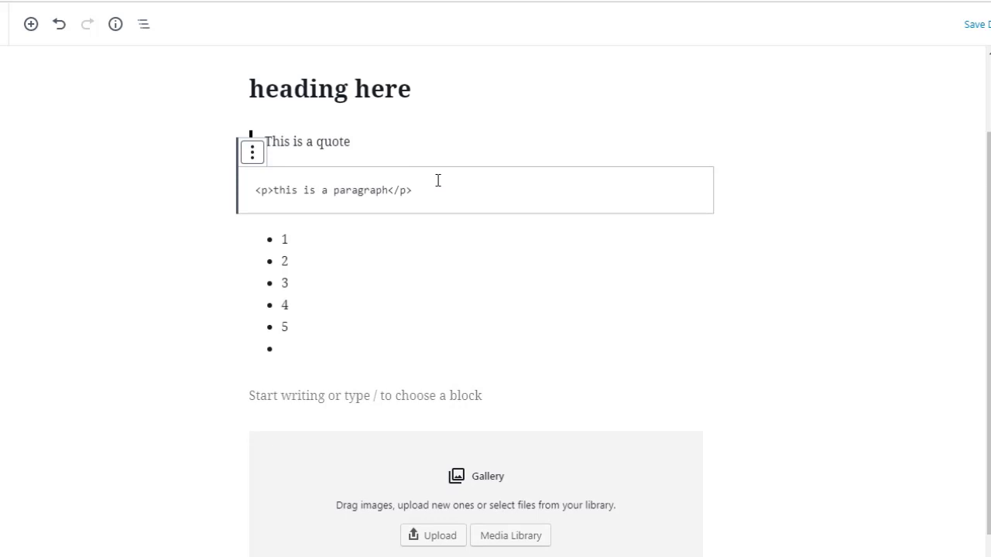
Add the paragraph block to the reusable blocks and save it under the name Template1.
click(256, 160)
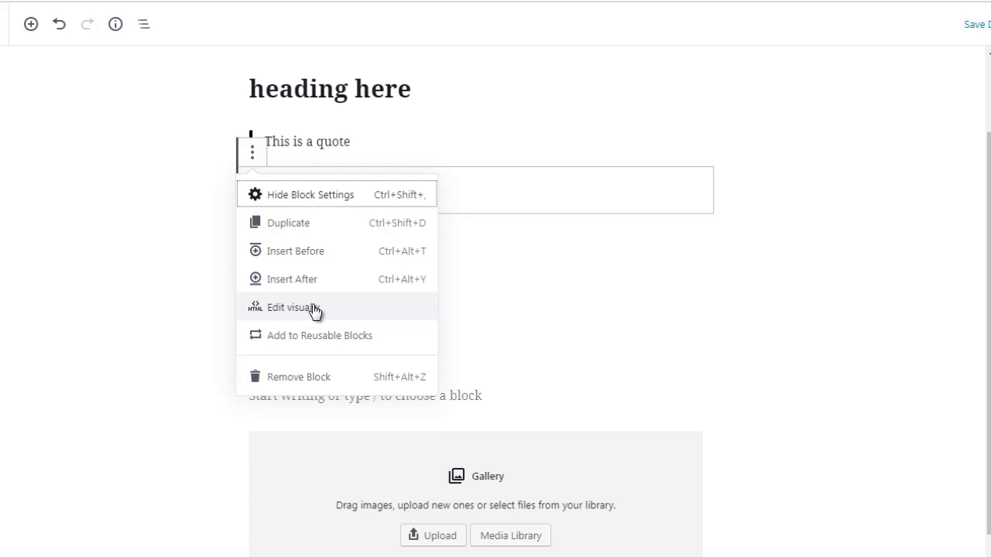
click(270, 337)
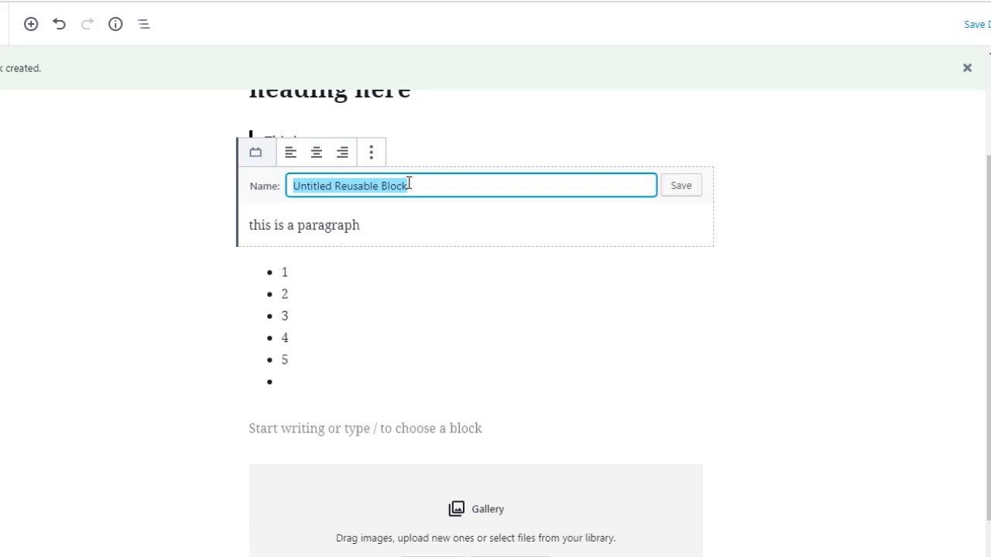
text(Template1)
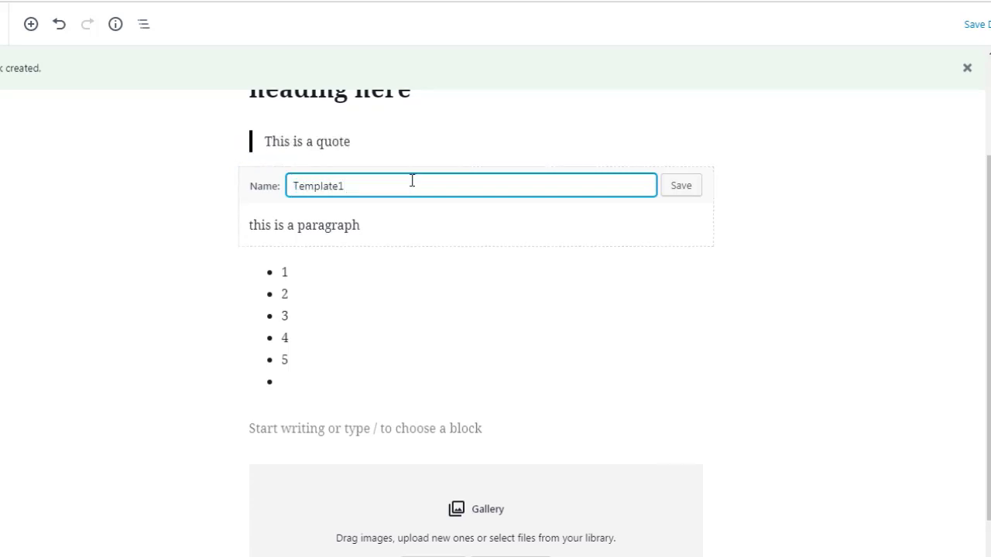
click(679, 186)
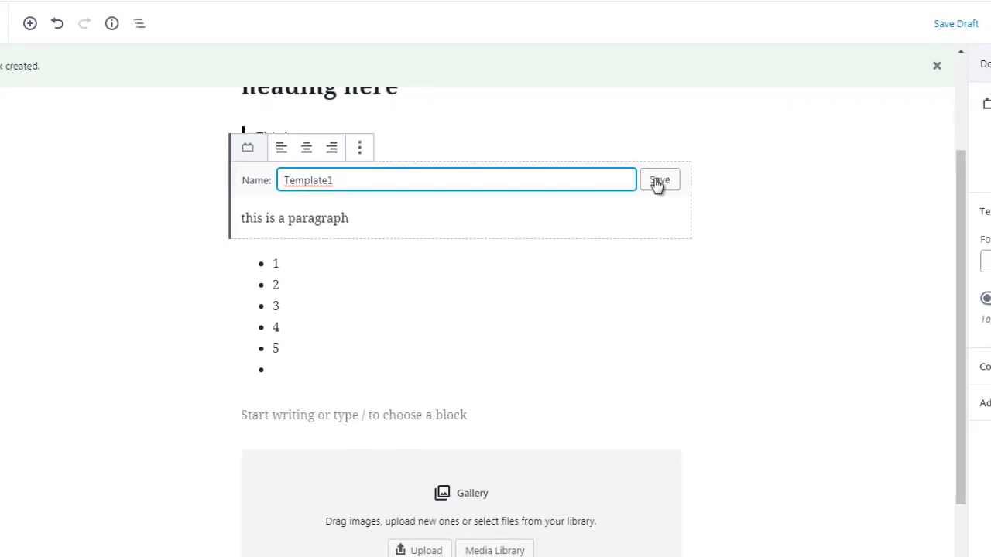
click(159, 200)
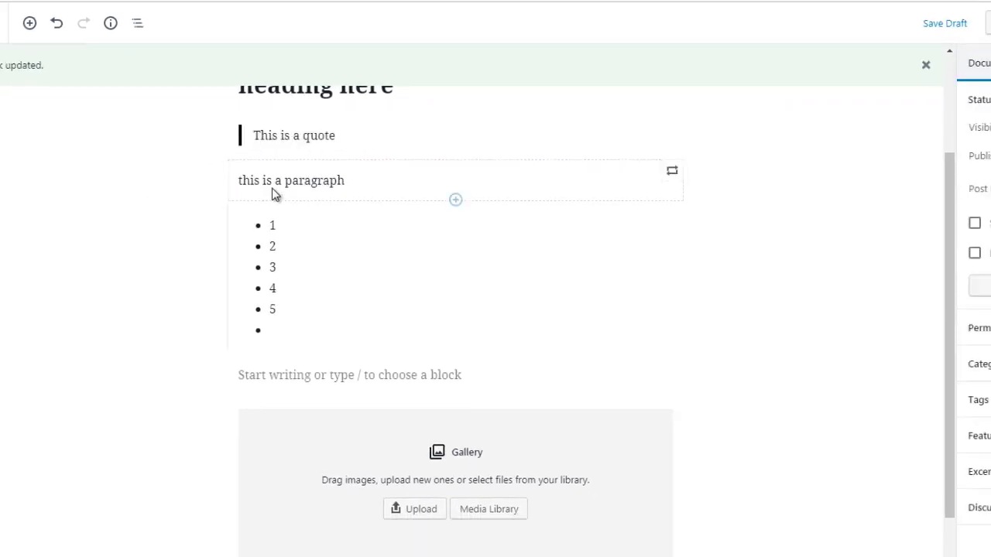
Insert the reusable block Template1 between the paragraph and the bulleted list.
click(455, 200)
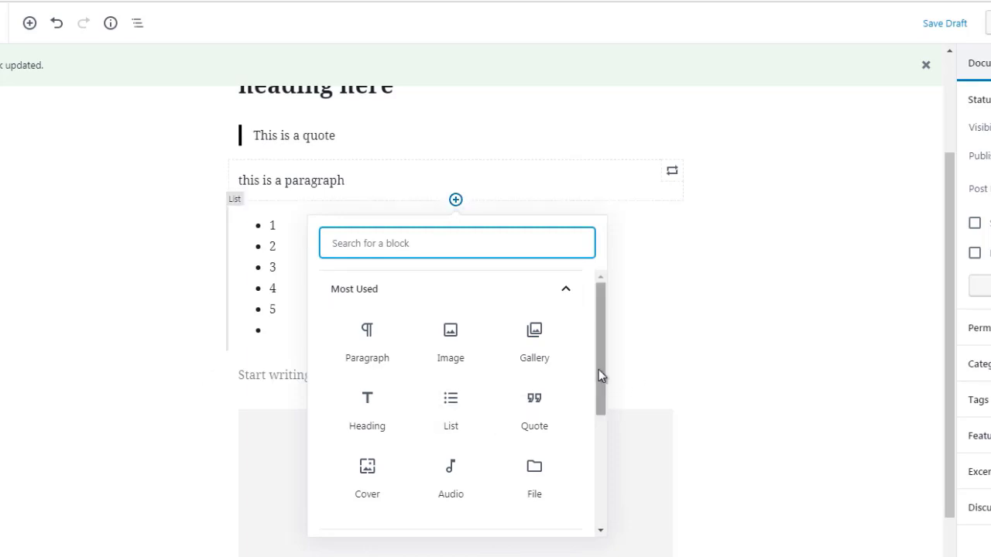
drag(598, 369, 598, 500)
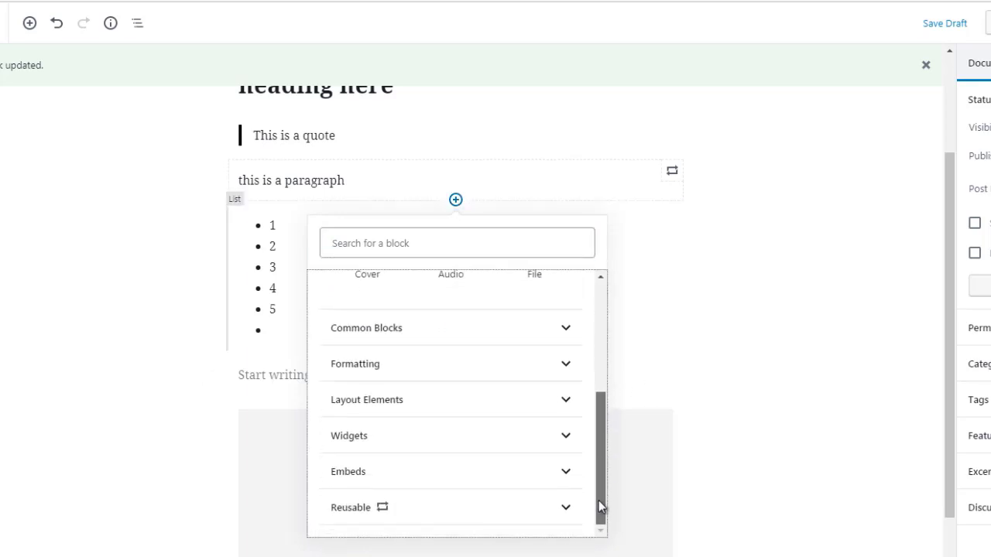
click(547, 508)
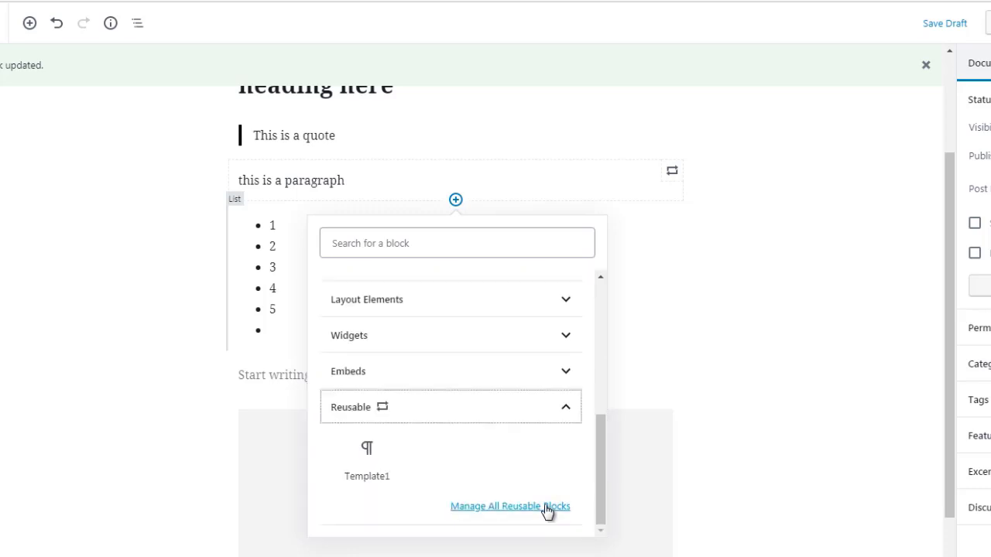
click(367, 460)
click(151, 302)
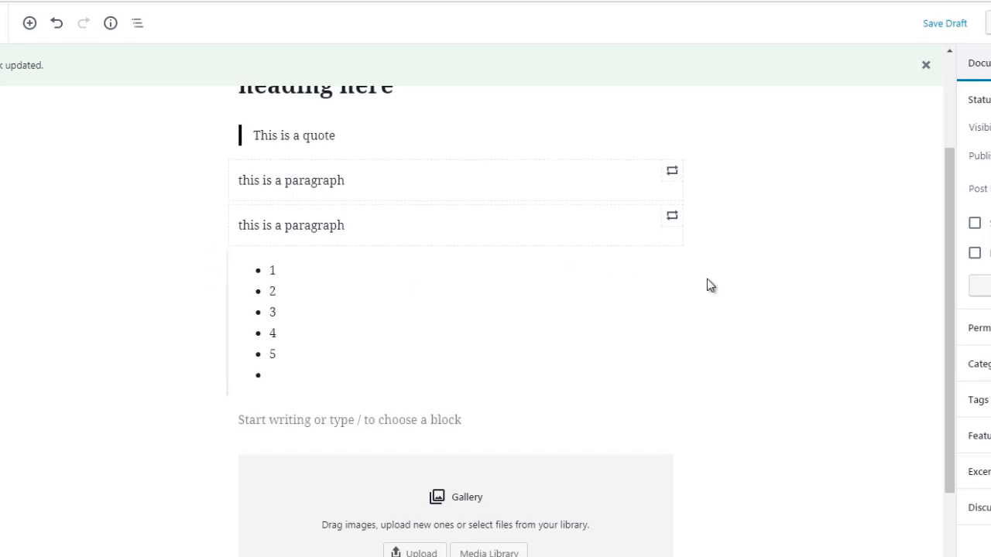
Add an Image block below the Gallery block at the end of the post.
scroll(945, 337, down, 1)
scroll(945, 335, down, 2)
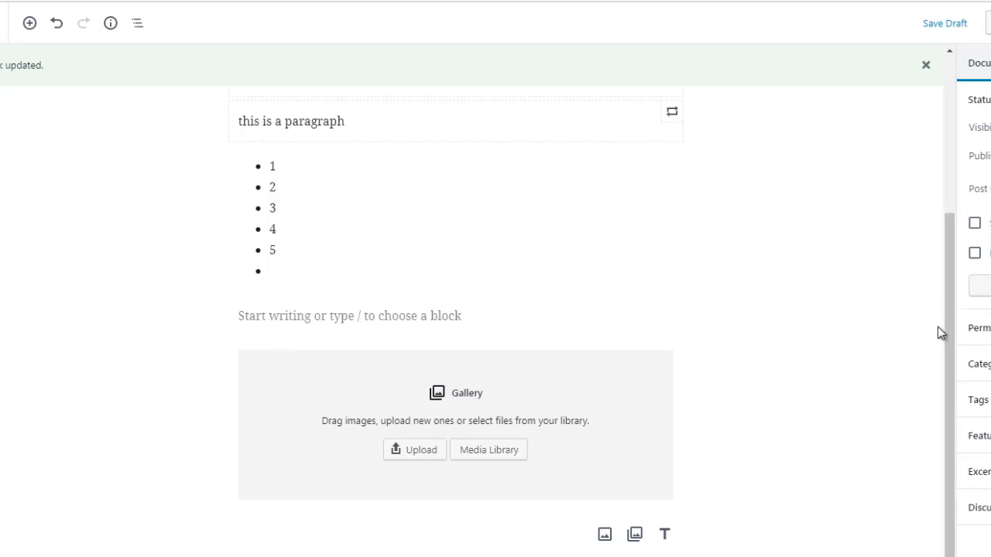
scroll(947, 329, down, 1)
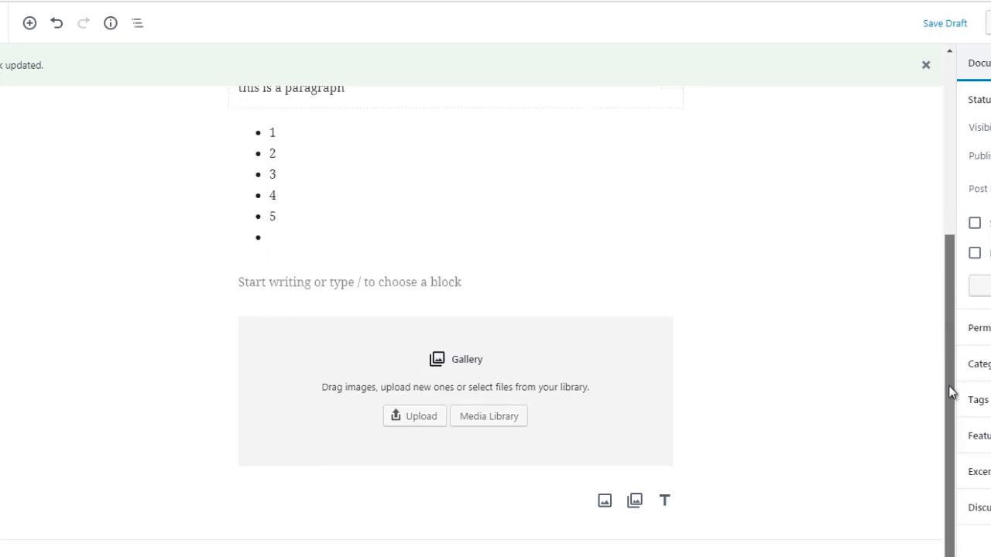
click(537, 414)
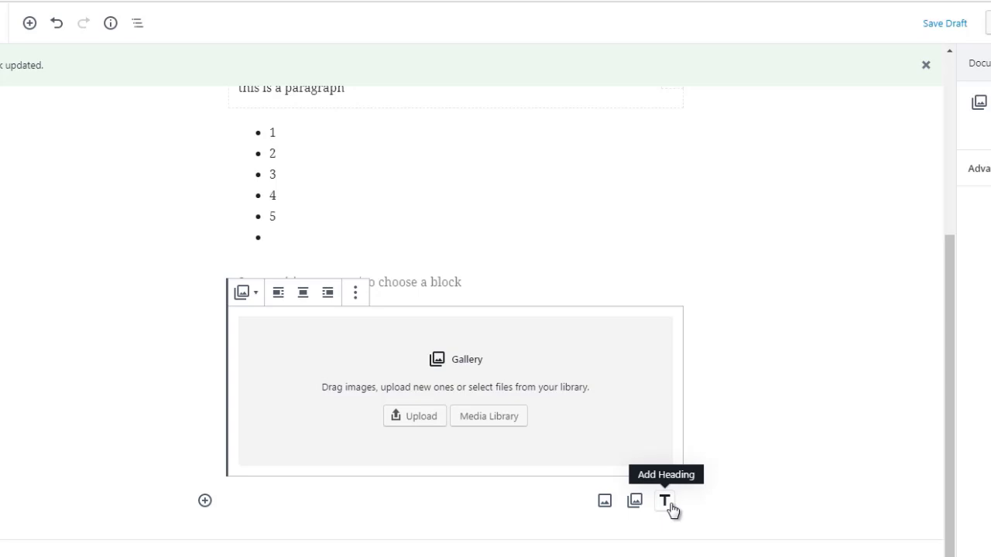
click(603, 500)
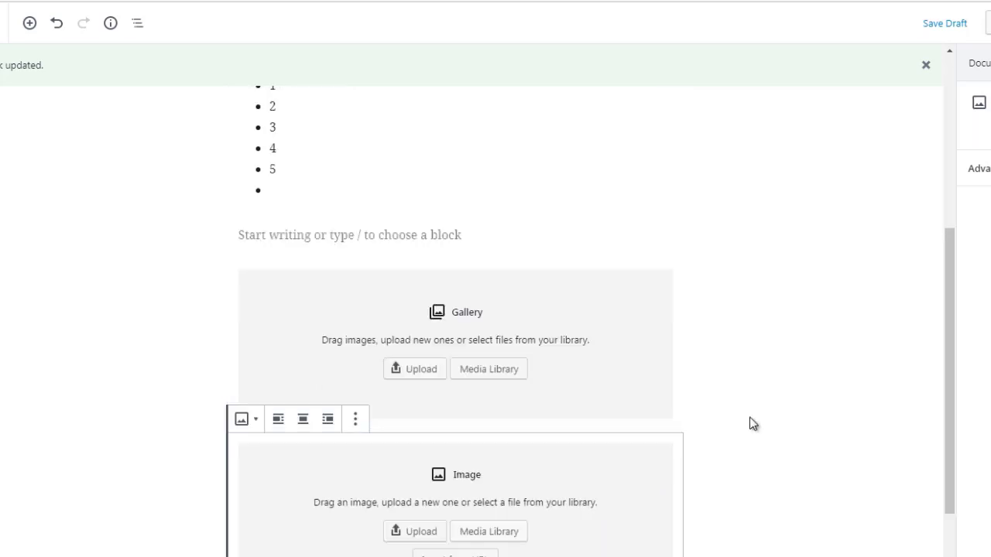
Browse the block categories available for insertion below the Image block, expanding Common Blocks.
drag(952, 361, 944, 427)
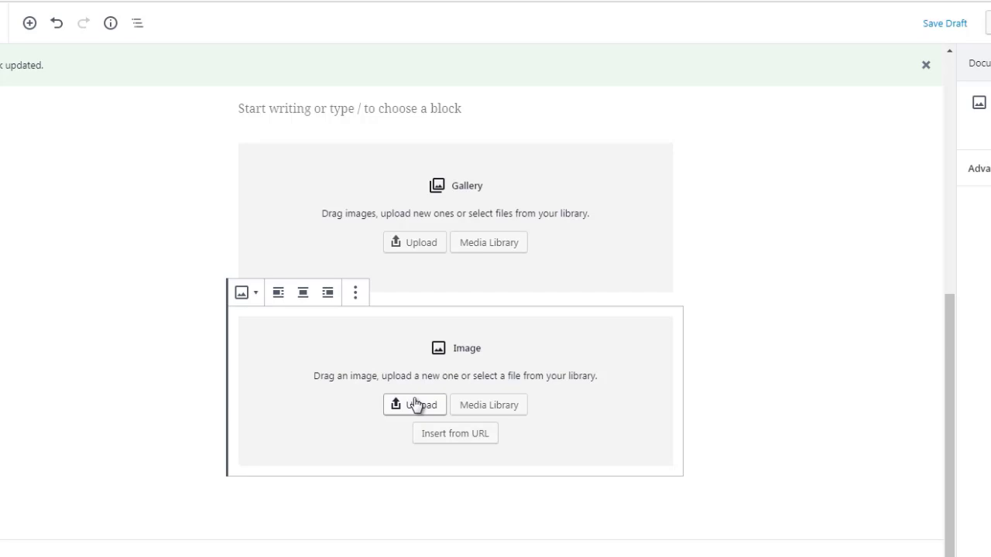
click(202, 352)
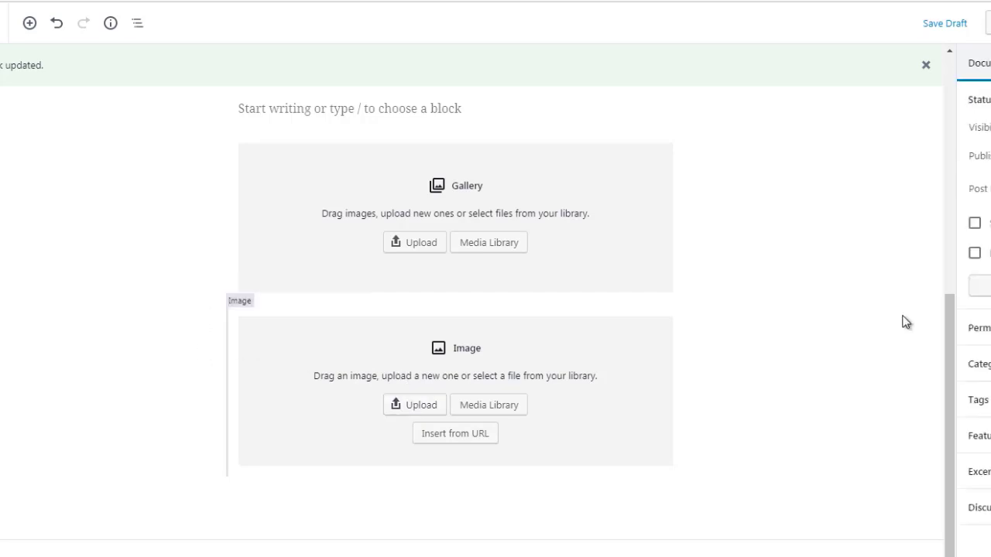
click(453, 457)
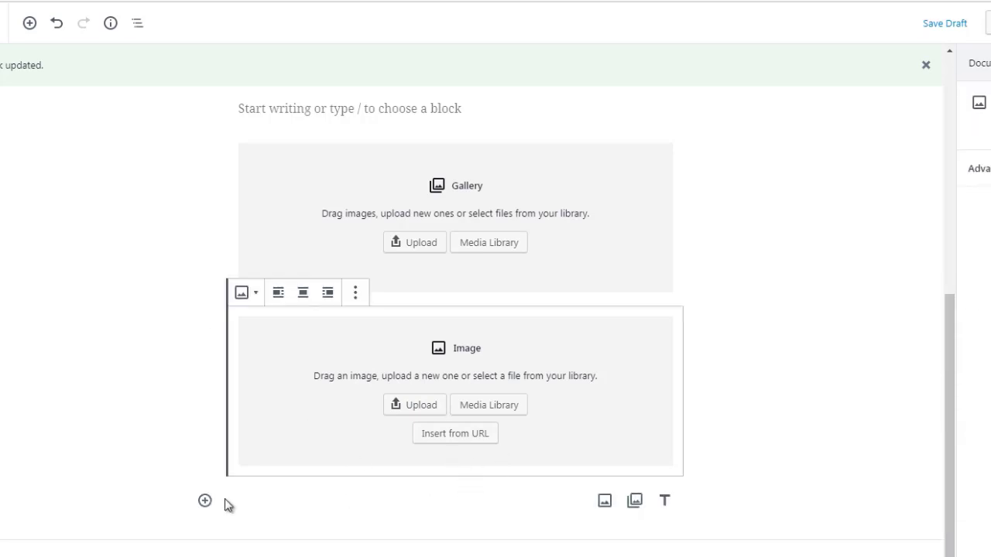
click(206, 501)
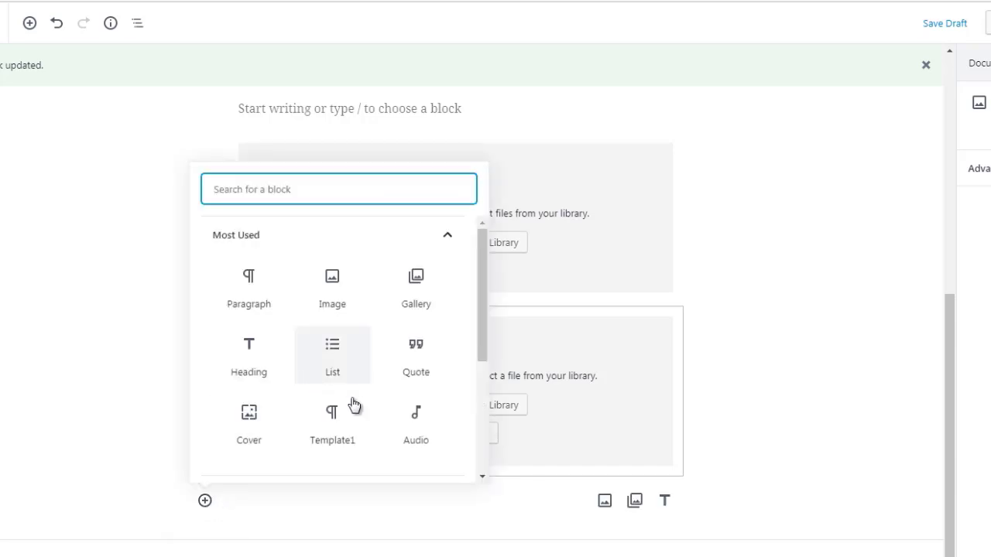
drag(484, 340, 250, 314)
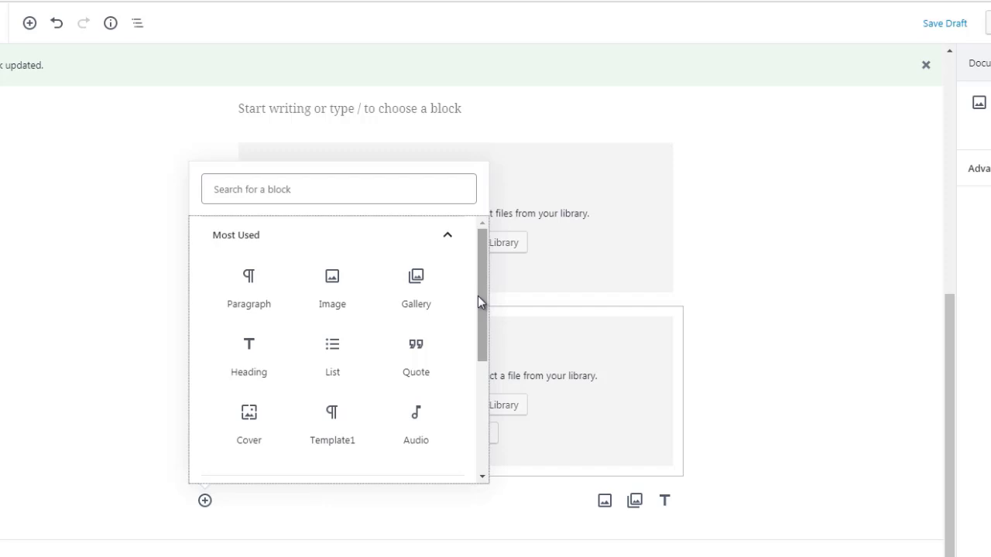
drag(477, 296, 478, 422)
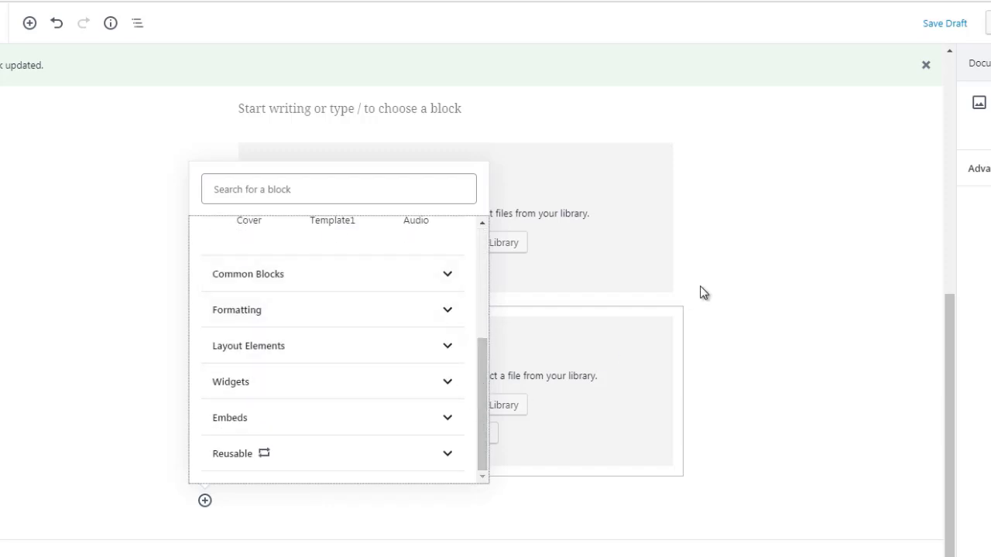
click(379, 279)
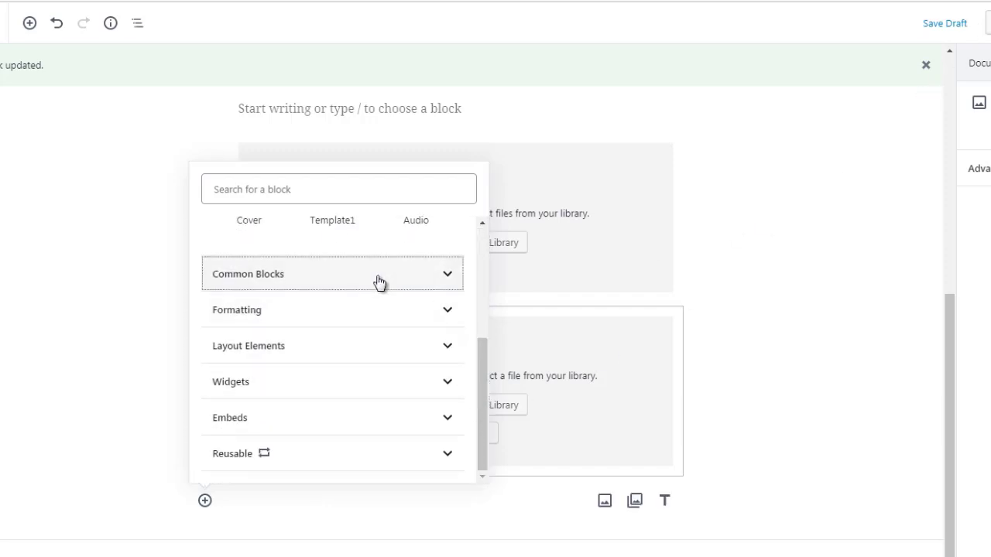
drag(478, 336, 462, 389)
scroll(462, 395, down, 1)
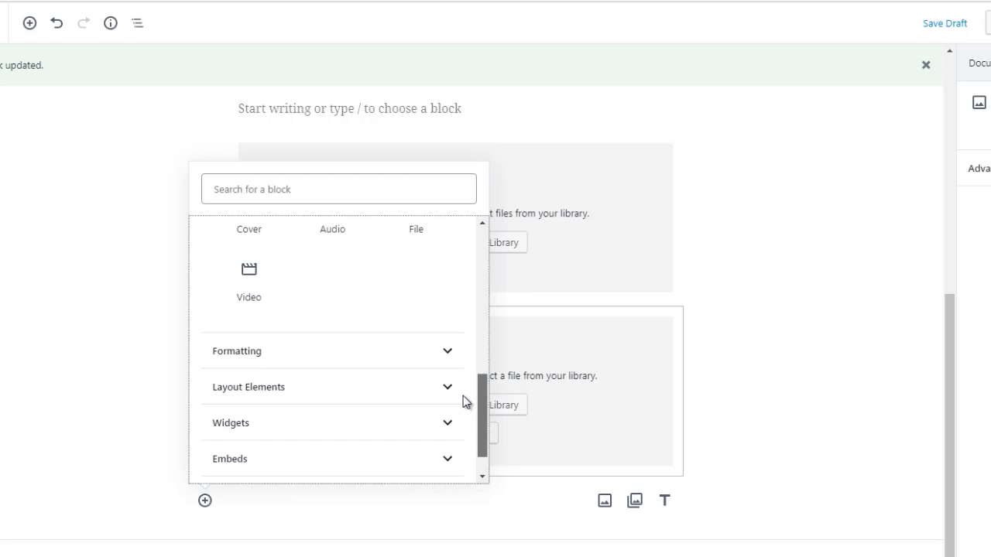
scroll(461, 418, down, 1)
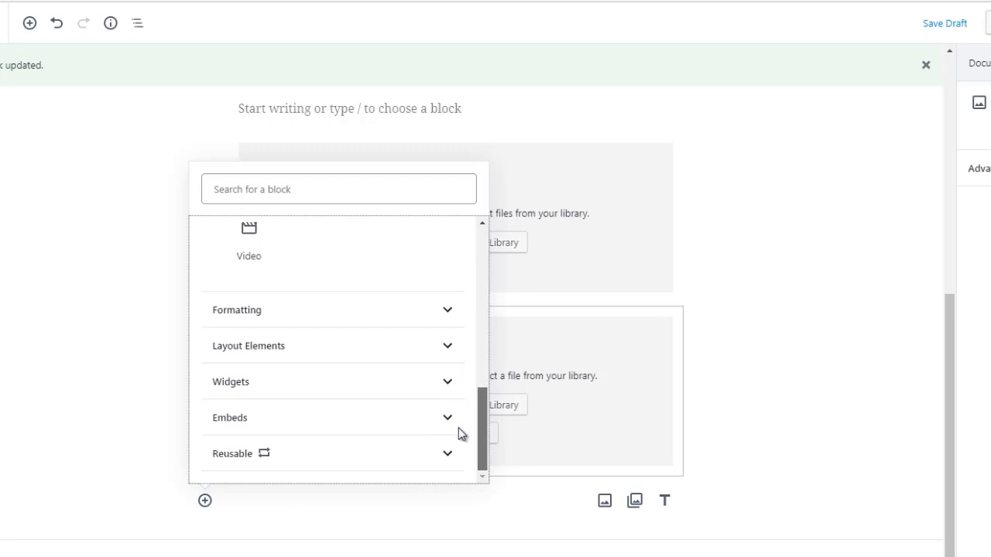
Insert a Shortcode block from the Widgets category below the Image block.
click(315, 388)
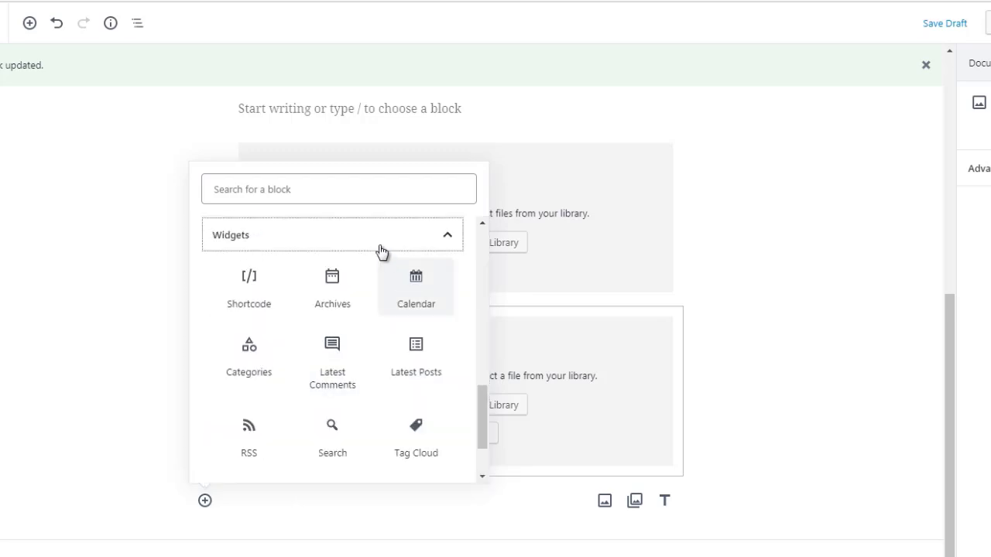
drag(477, 396, 477, 396)
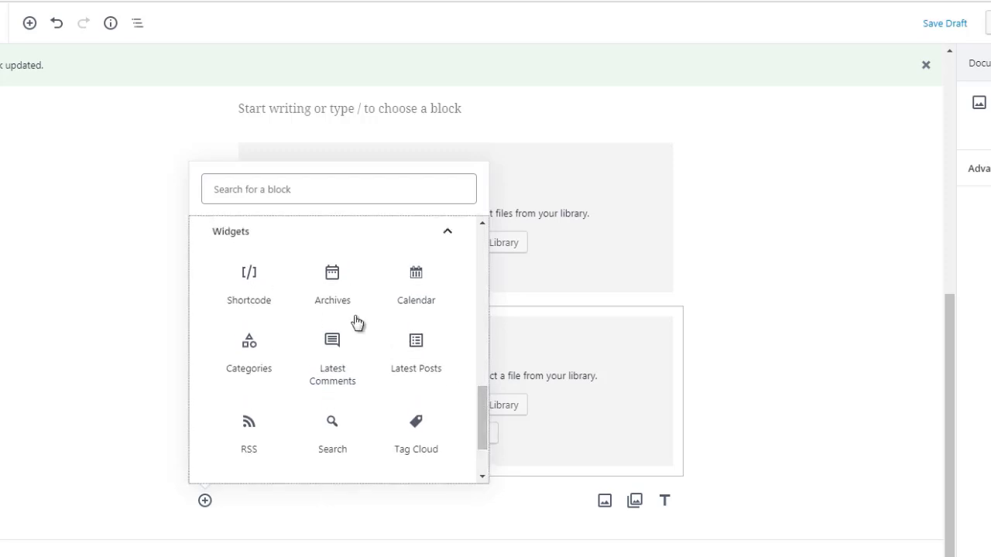
click(240, 284)
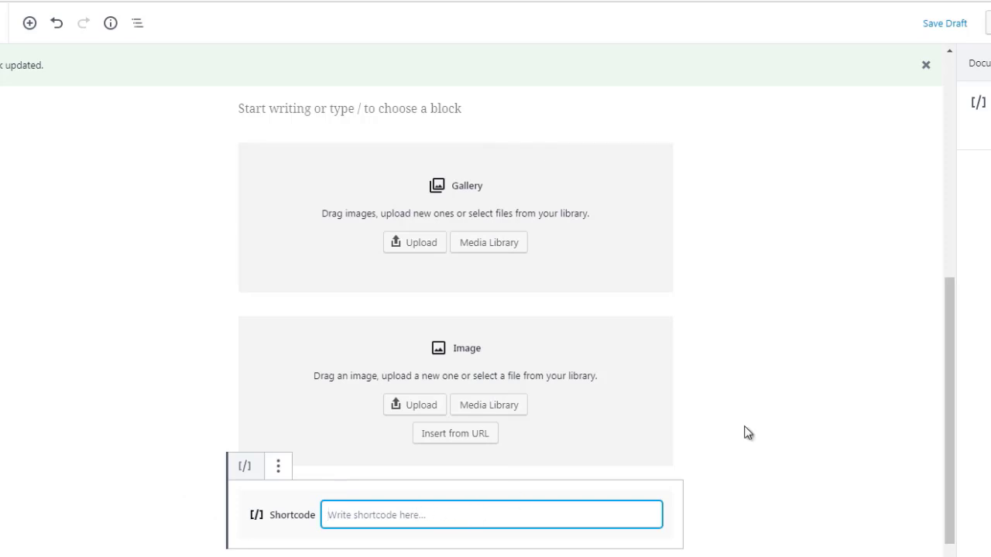
drag(949, 374, 952, 422)
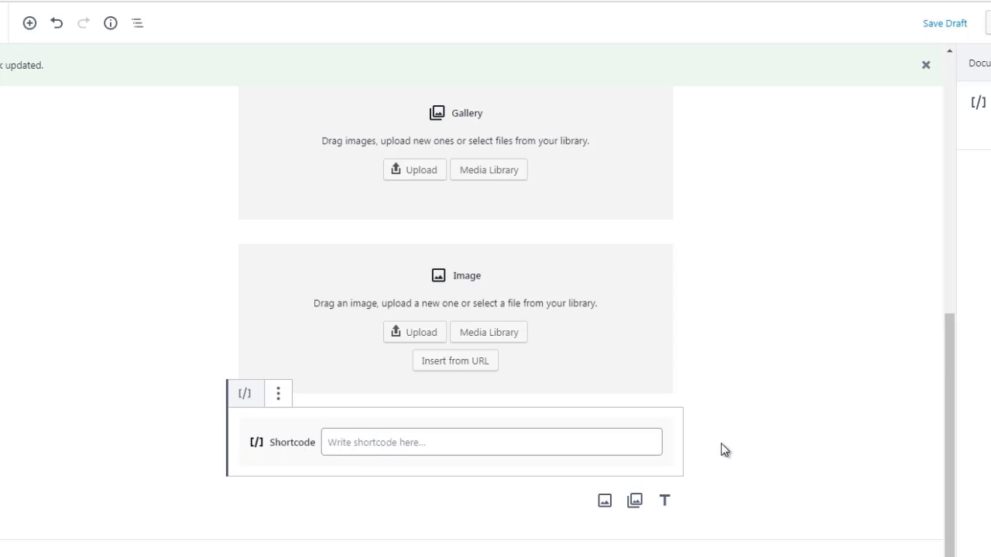
Jump to the List block using Block Navigation, then deselect it.
click(136, 26)
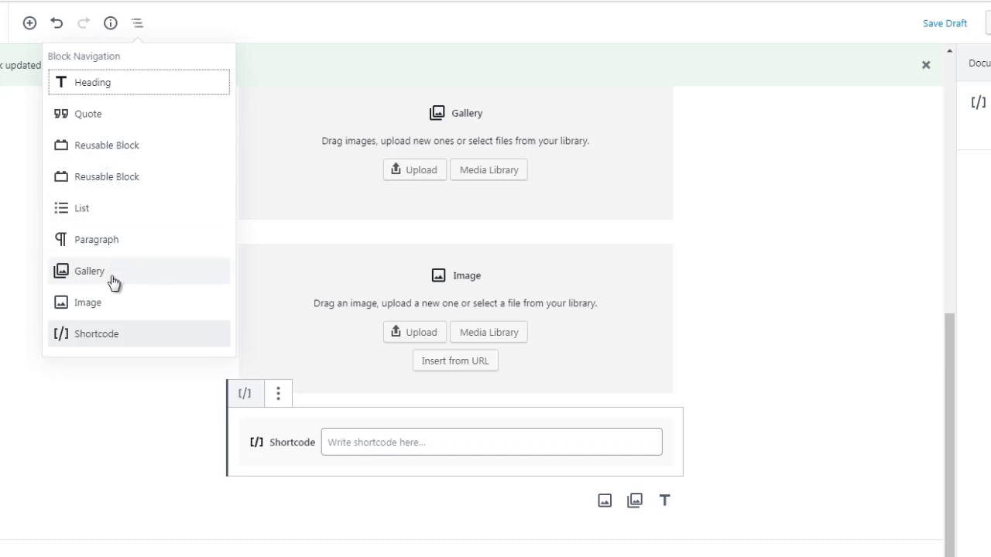
click(81, 210)
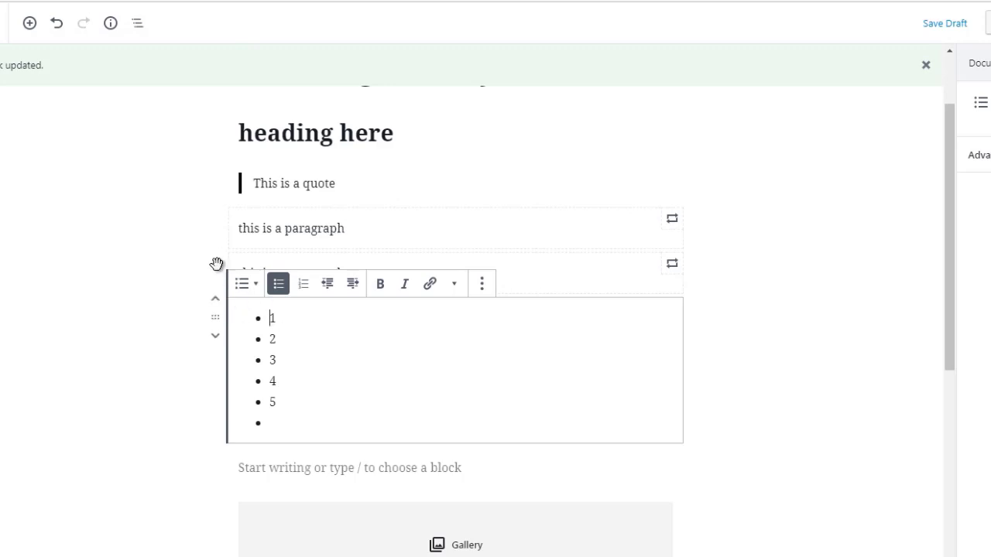
click(195, 252)
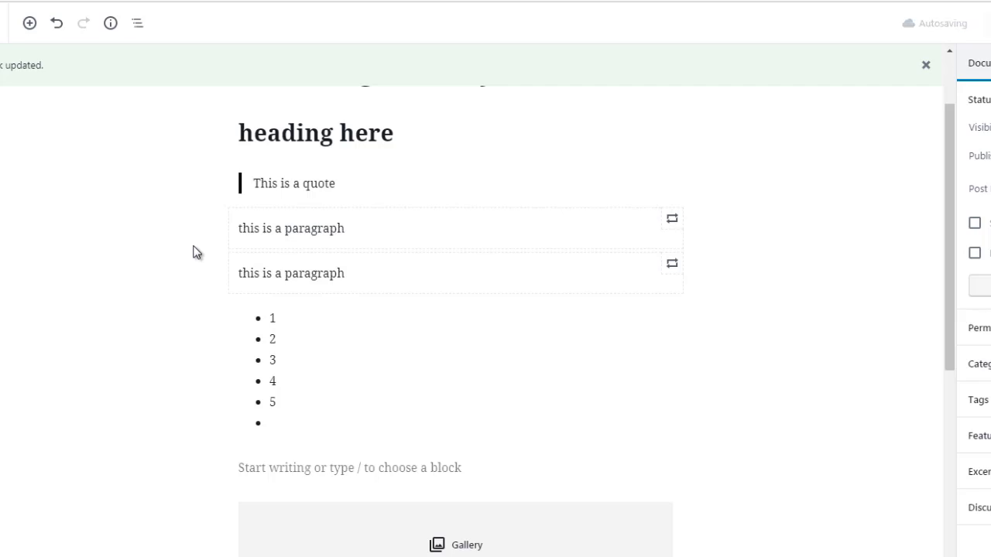
Use Block Navigation to go to the Image block, and clear the selection.
mouse_move(944, 135)
mouse_down()
mouse_move(957, 188)
mouse_move(954, 145)
mouse_up()
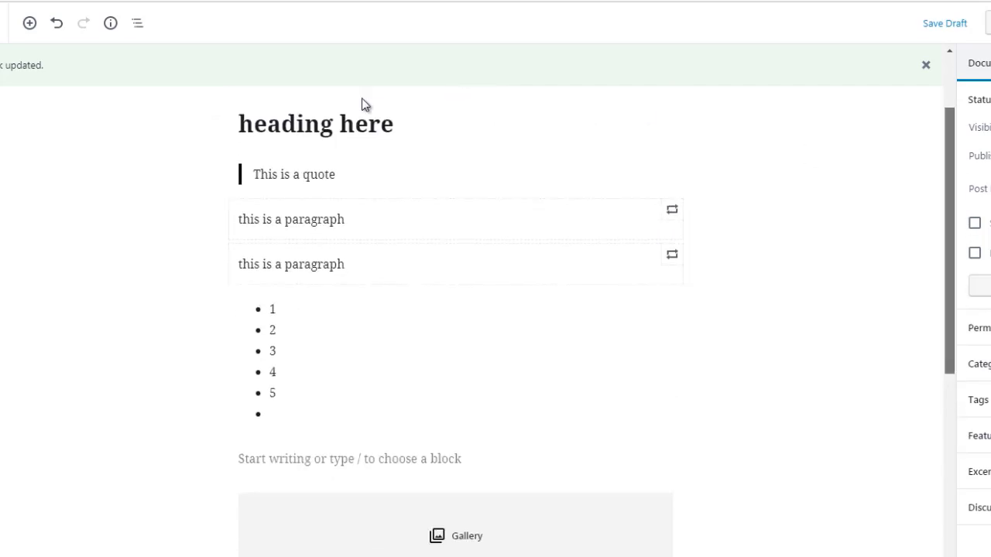
click(135, 31)
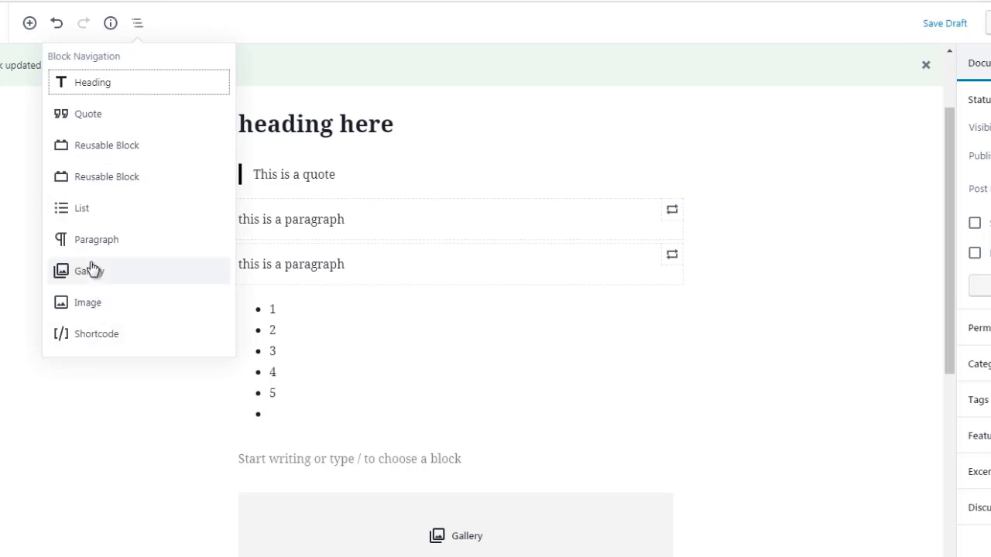
click(97, 303)
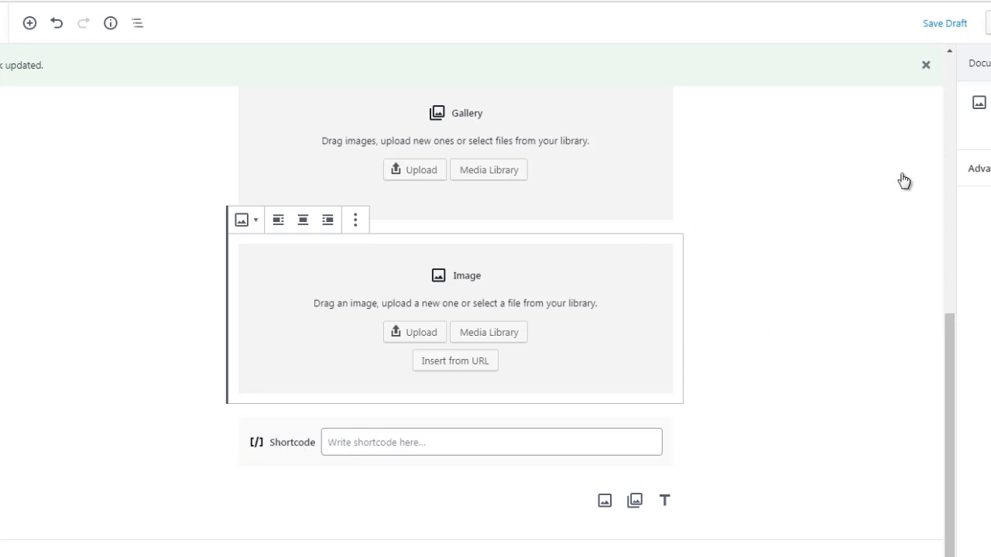
click(800, 209)
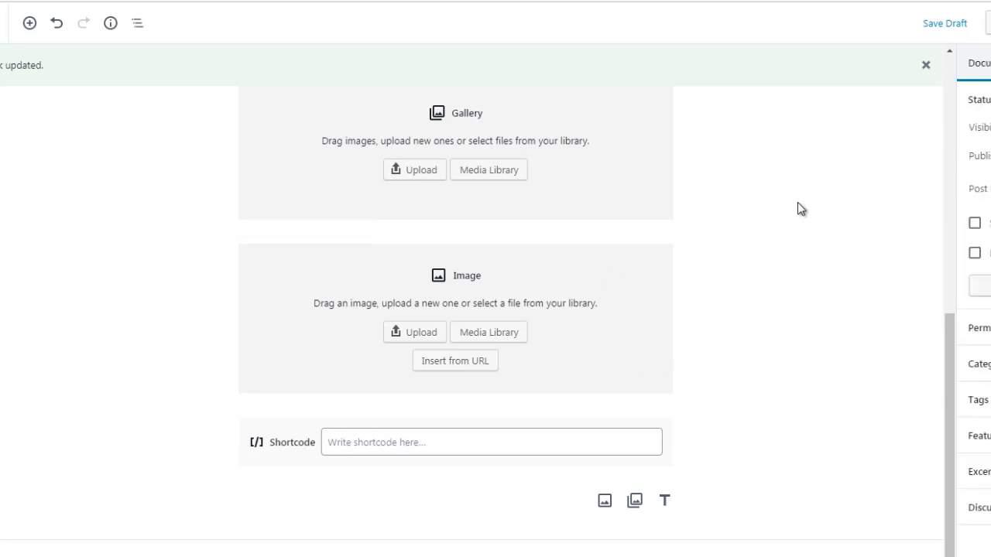